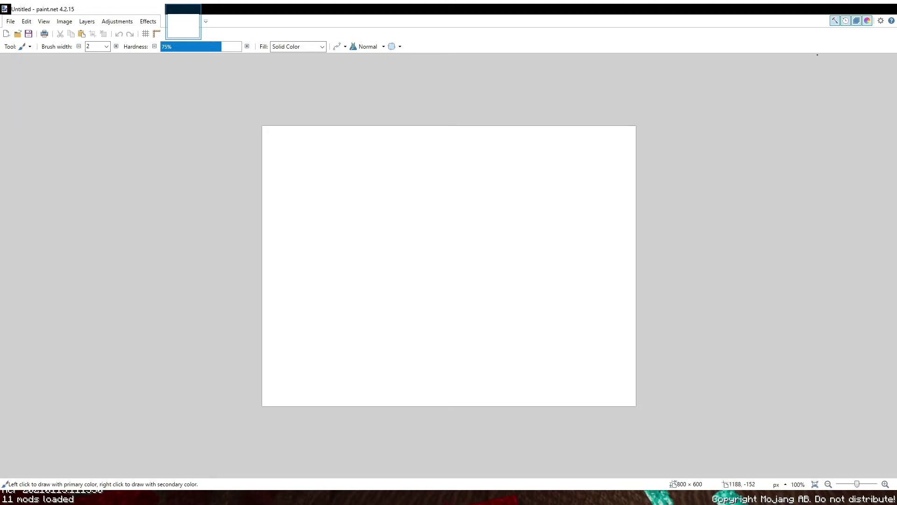
# Step: Open Texture Guide.png in a restored editor window and maximize the window
pyautogui.click(864, 9)
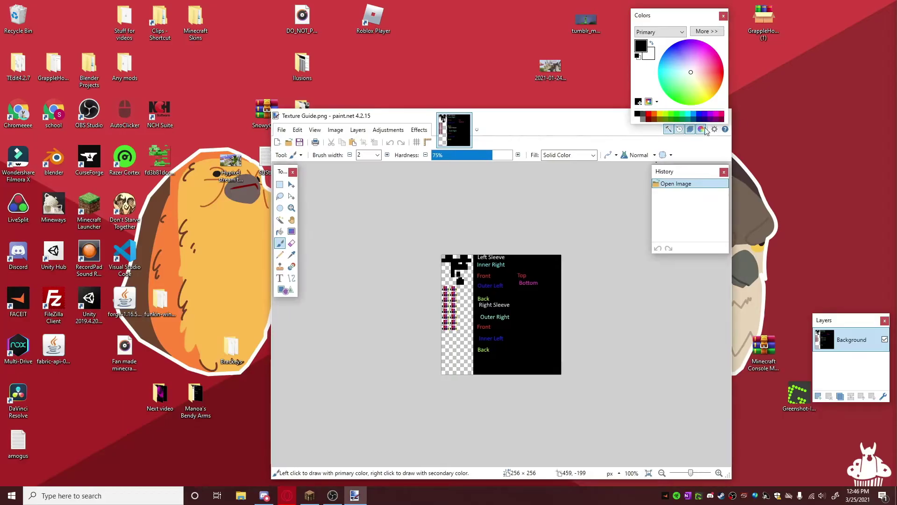
pyautogui.moveTo(635, 121)
pyautogui.mouseDown()
pyautogui.moveTo(555, 122)
pyautogui.moveTo(578, 115)
pyautogui.moveTo(520, 111)
pyautogui.mouseUp()
pyautogui.click(585, 108)
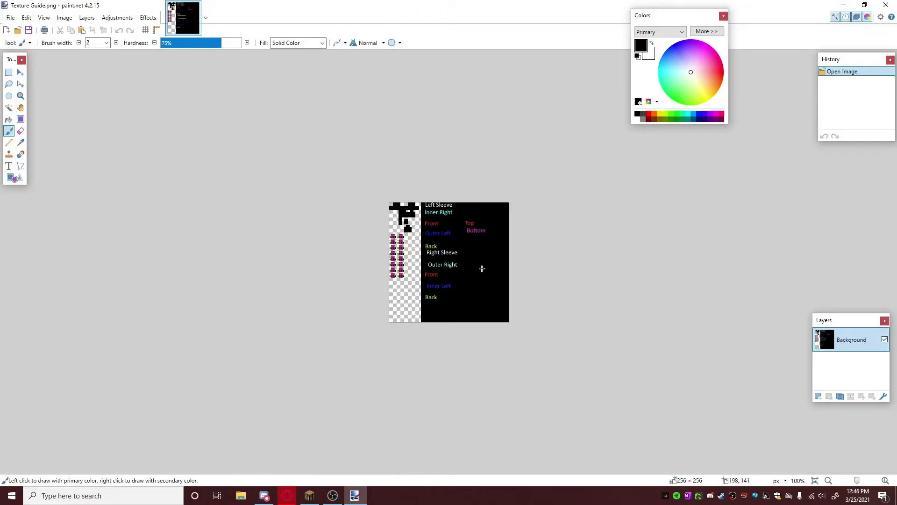
# Step: Examine the color-coded blocks of the texture guide and the Left Sleeve and Right Sleeve face labels
pyautogui.keyDown('ctrl'); pyautogui.scroll(4, 482, 269); pyautogui.keyUp('ctrl')
pyautogui.hscroll(1, 248, 249)
pyautogui.hscroll(-2, 244, 251)
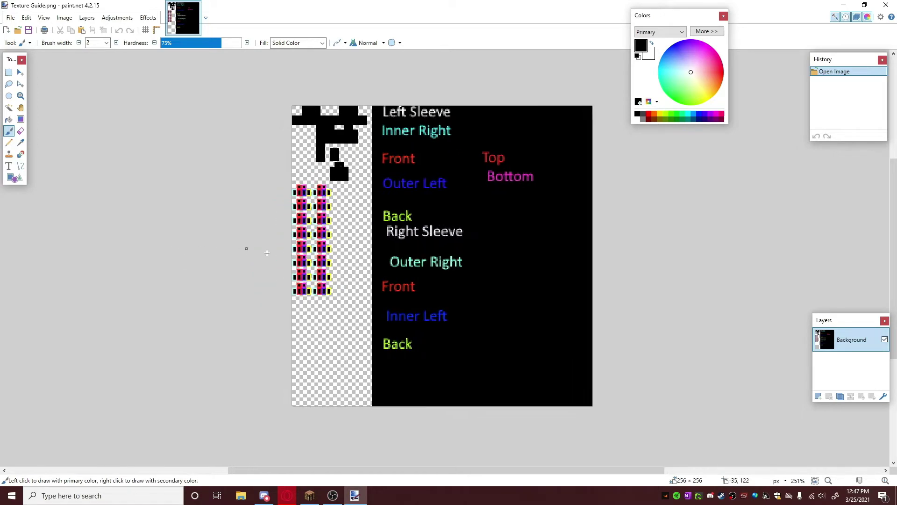
pyautogui.scroll(5, 340, 266)
pyautogui.scroll(-10, 370, 275)
pyautogui.keyDown('ctrl'); pyautogui.scroll(1, 371, 275); pyautogui.keyUp('ctrl')
pyautogui.keyDown('ctrl'); pyautogui.scroll(2, 370, 274); pyautogui.keyUp('ctrl')
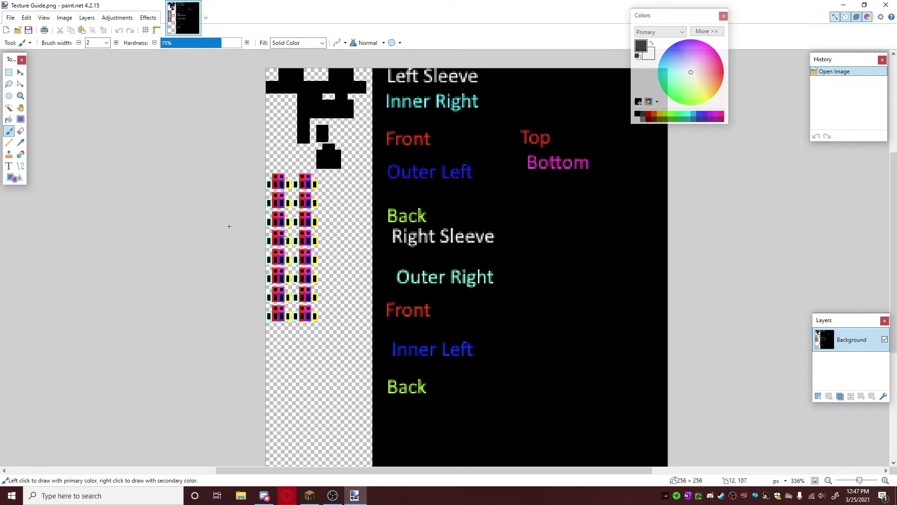
pyautogui.keyDown('ctrl'); pyautogui.scroll(5, 298, 240); pyautogui.keyUp('ctrl')
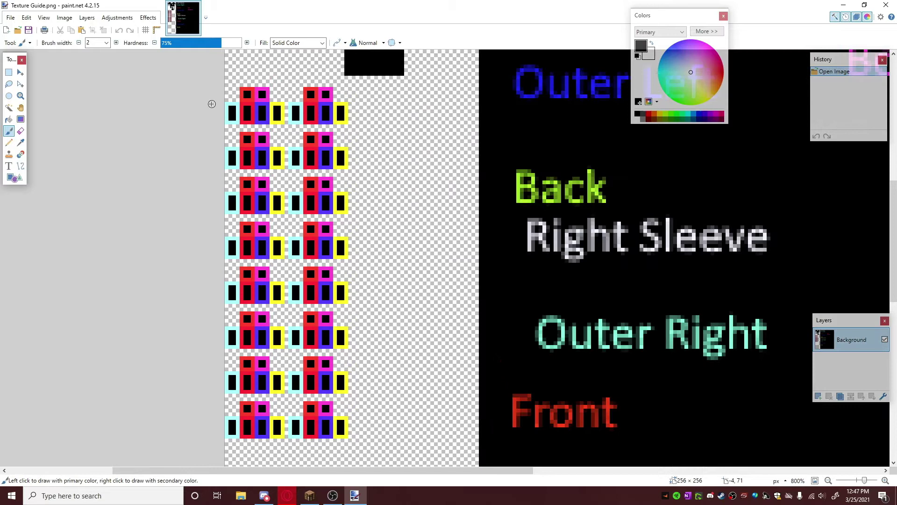
# Step: Outline the black skin area and the colored guide blocks with Rectangle Select to examine the template layout
pyautogui.click(8, 73)
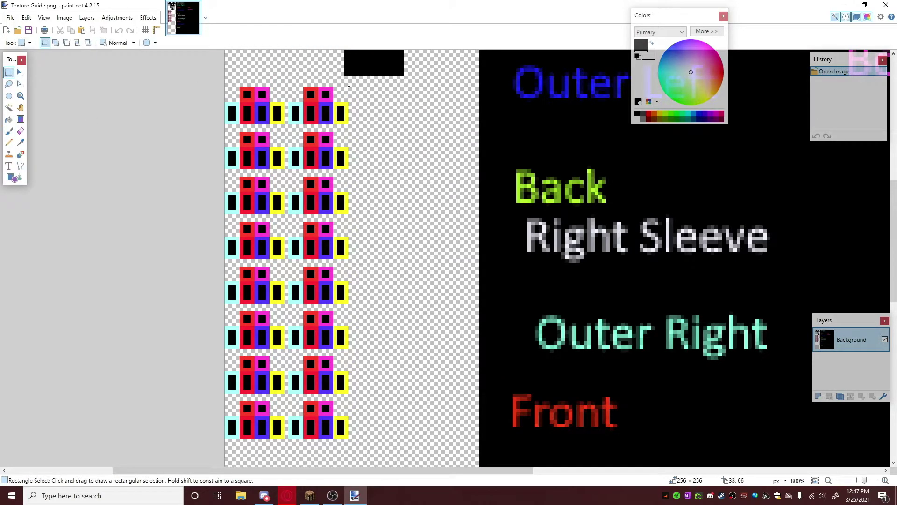
pyautogui.moveTo(349, 86); pyautogui.dragTo(411, 187)
pyautogui.scroll(4, 373, 173)
pyautogui.click(404, 209)
pyautogui.scroll(3, 407, 210)
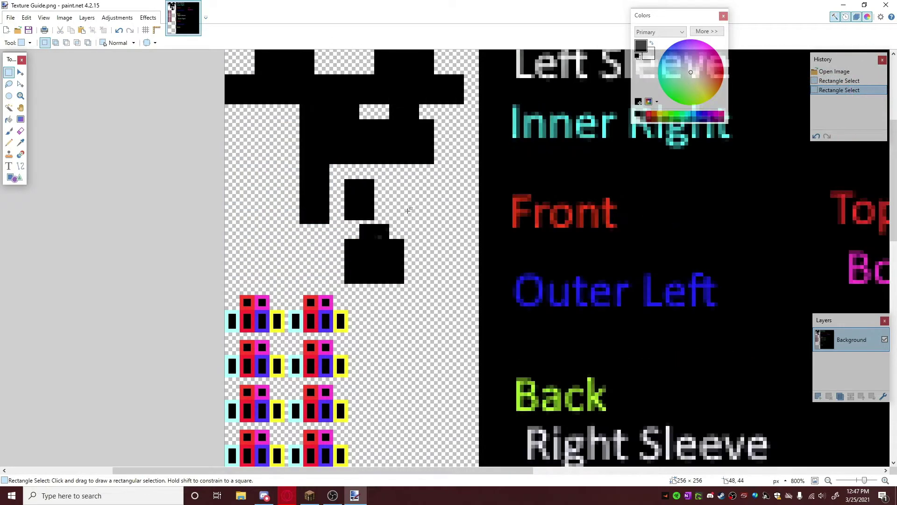
pyautogui.scroll(1, 406, 213)
pyautogui.moveTo(229, 132); pyautogui.dragTo(461, 160)
pyautogui.moveTo(428, 240); pyautogui.dragTo(434, 253)
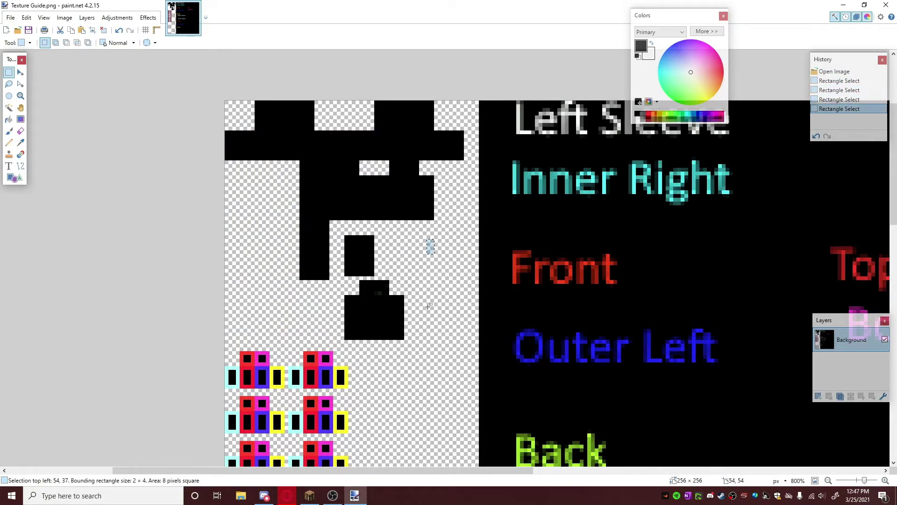
pyautogui.scroll(-2, 423, 299)
pyautogui.moveTo(225, 235); pyautogui.dragTo(362, 384)
pyautogui.scroll(-2, 365, 401)
pyautogui.scroll(-3, 363, 397)
pyautogui.scroll(3, 354, 316)
pyautogui.scroll(-1, 365, 385)
pyautogui.click(389, 295)
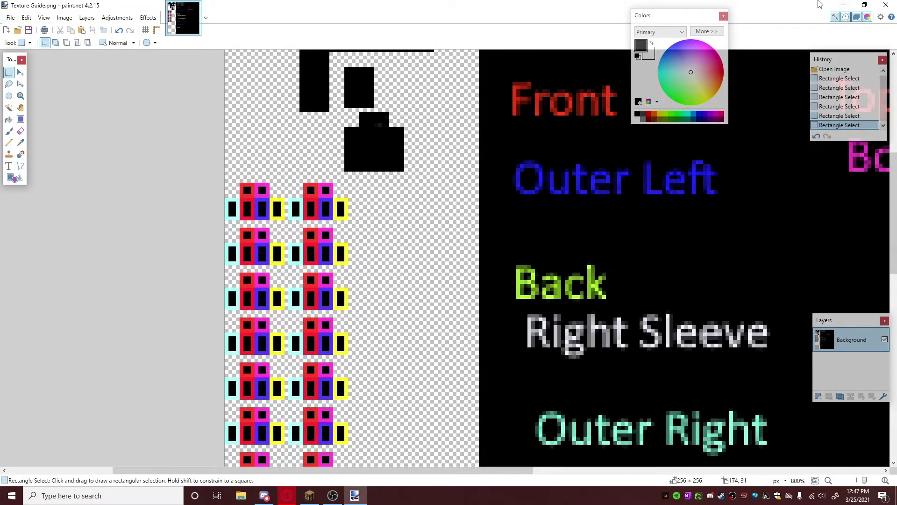
# Step: Minimize the editor and open the RegularSkins folder inside the desktop's Minecraft Skins folder
pyautogui.click(843, 5)
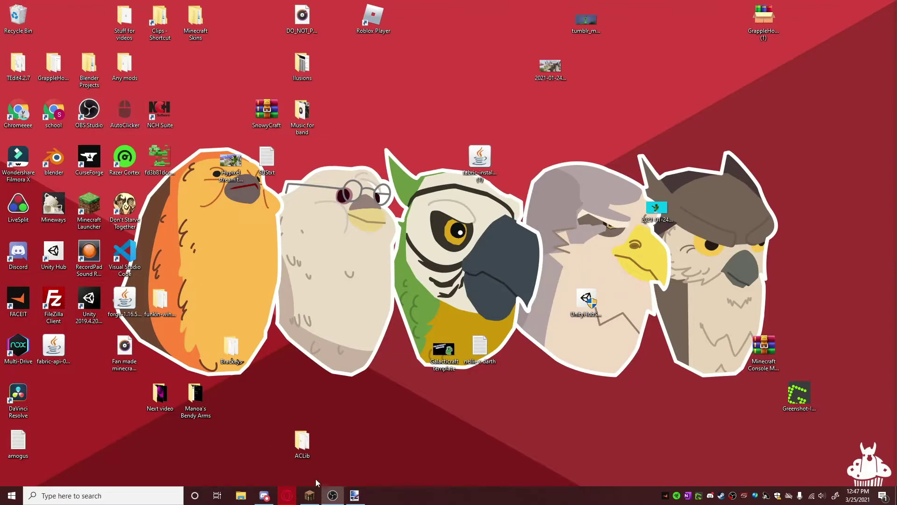
pyautogui.doubleClick(196, 21)
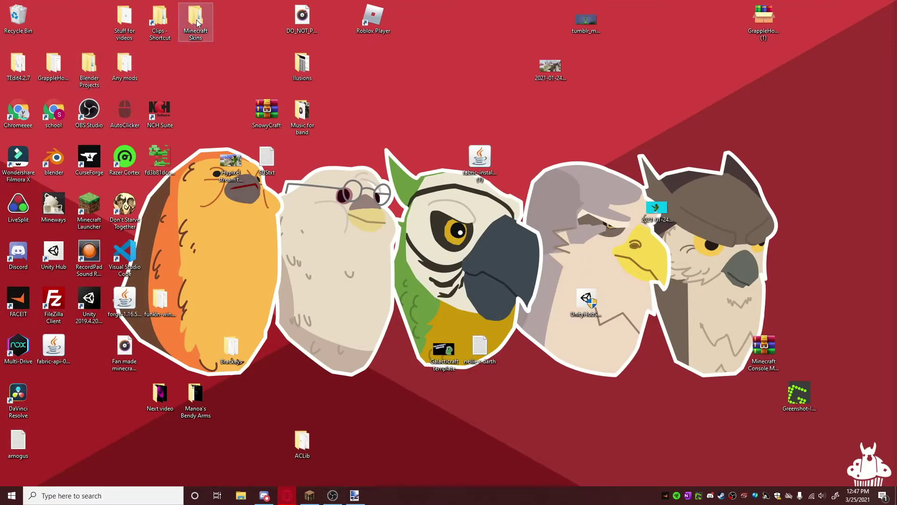
pyautogui.click(268, 258)
pyautogui.doubleClick(268, 259)
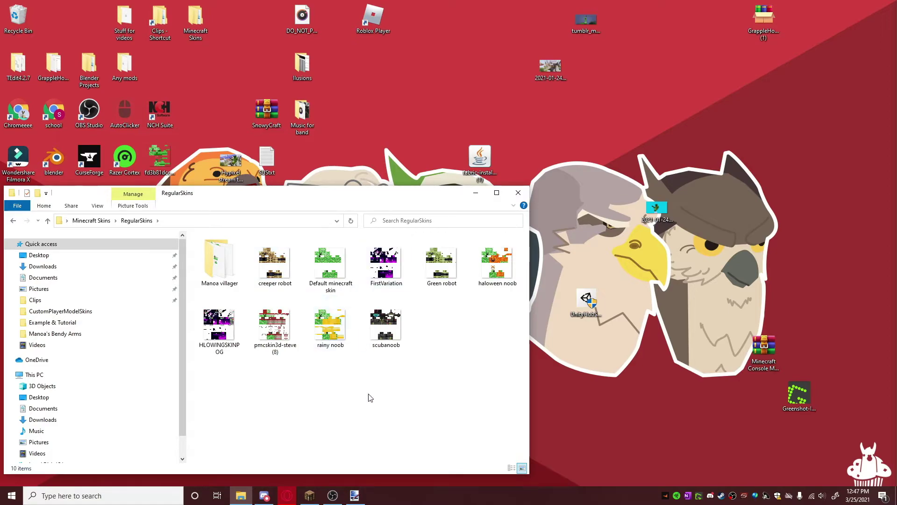
pyautogui.click(354, 495)
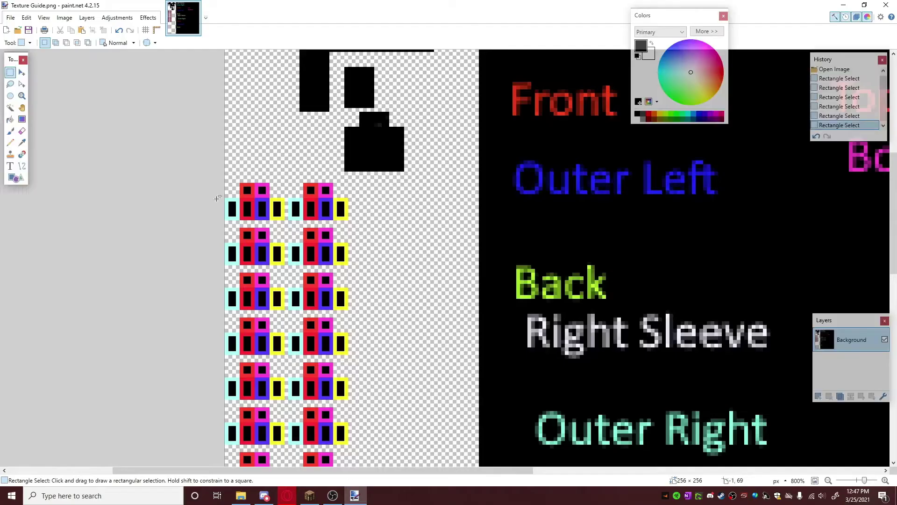
pyautogui.click(843, 4)
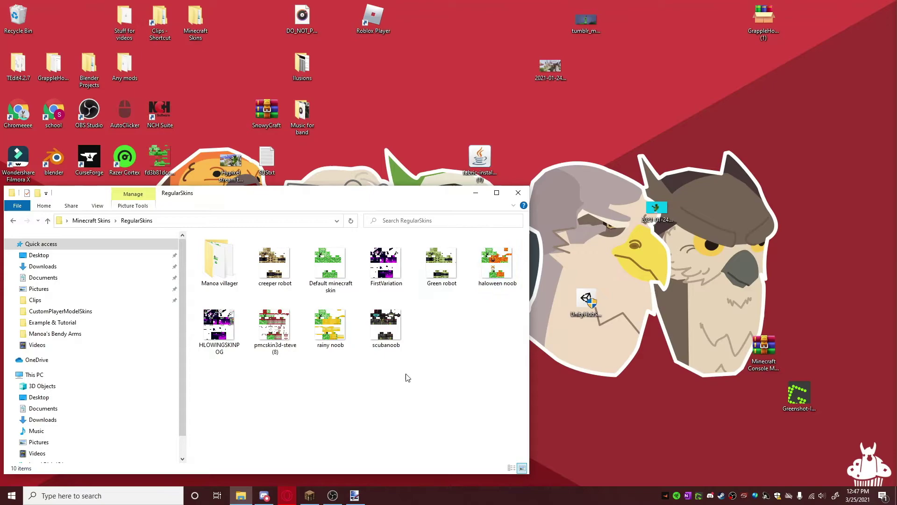
# Step: Add the Green robot skin image from RegularSkins as a new layer in Texture Guide.png and maximize the paint.net window
pyautogui.click(354, 495)
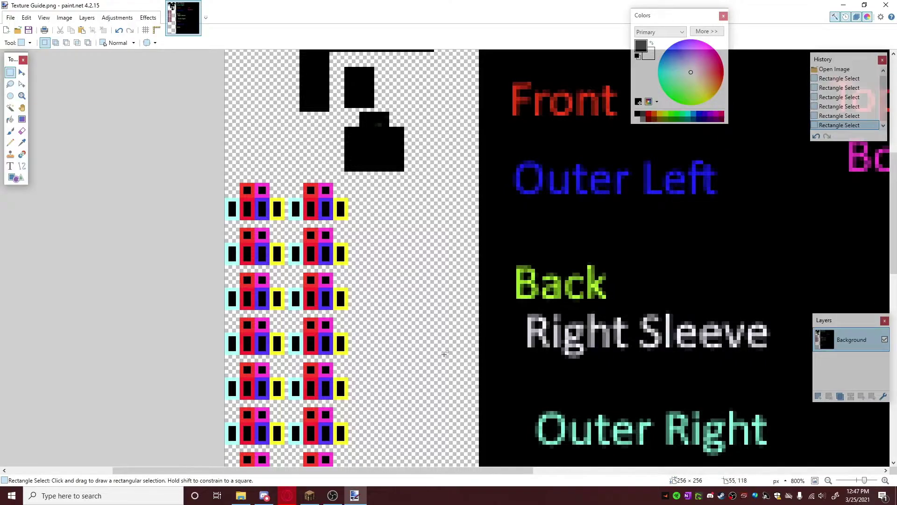
pyautogui.click(864, 5)
pyautogui.moveTo(425, 119); pyautogui.dragTo(569, 100)
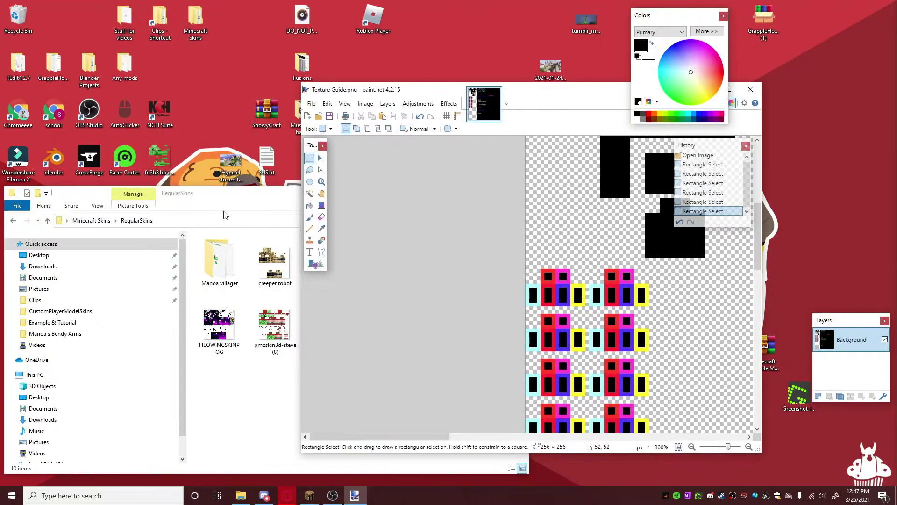
pyautogui.click(224, 213)
pyautogui.moveTo(440, 262); pyautogui.dragTo(565, 302)
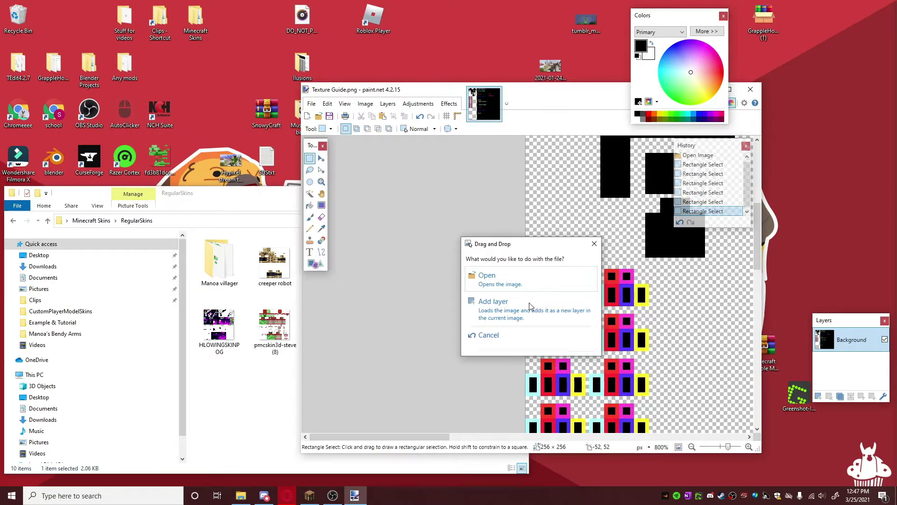
pyautogui.click(527, 304)
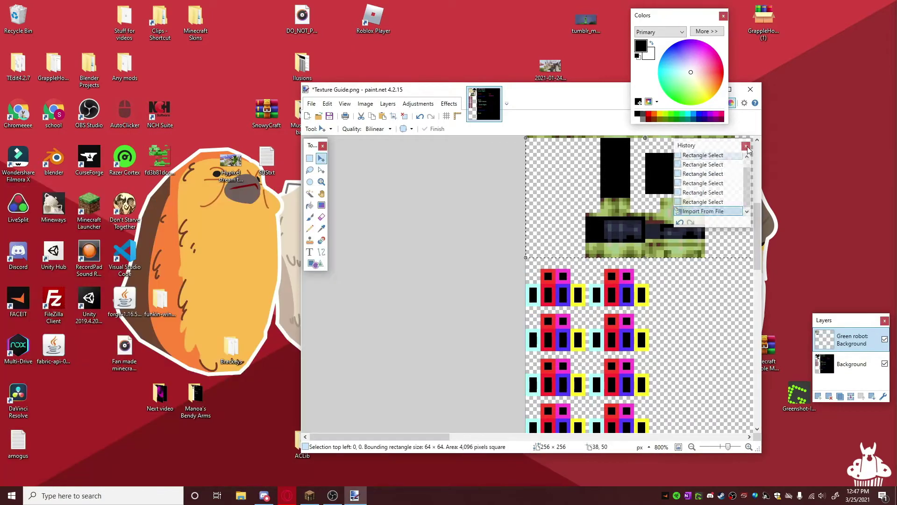
pyautogui.click(730, 89)
# Step: Clear the selection around the imported Green robot skin using Rectangle Select
pyautogui.scroll(3, 264, 239)
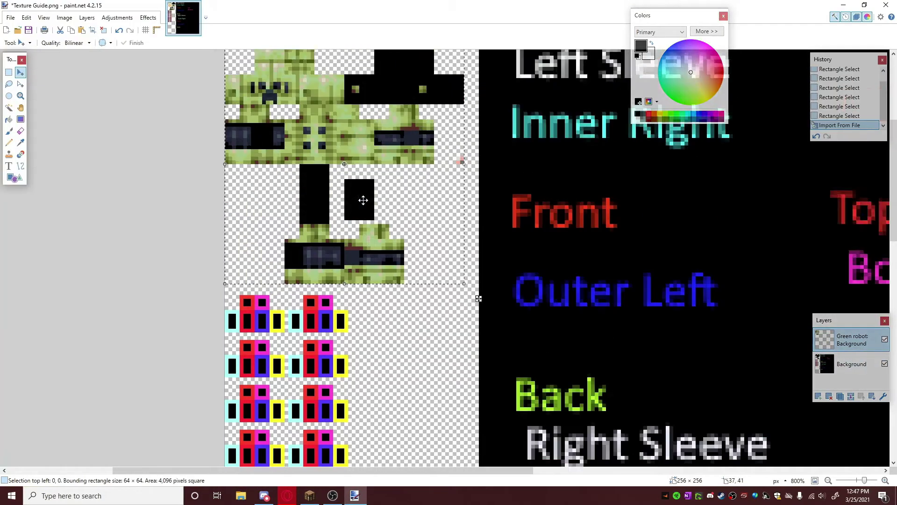
pyautogui.keyDown('ctrl'); pyautogui.scroll(1, 263, 238); pyautogui.keyUp('ctrl')
pyautogui.keyDown('ctrl'); pyautogui.scroll(3, 217, 257); pyautogui.keyUp('ctrl')
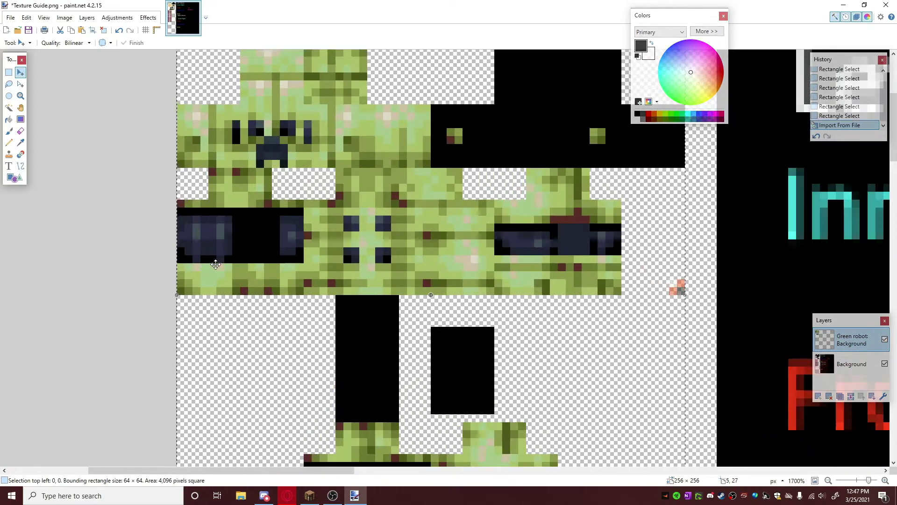
pyautogui.click(8, 72)
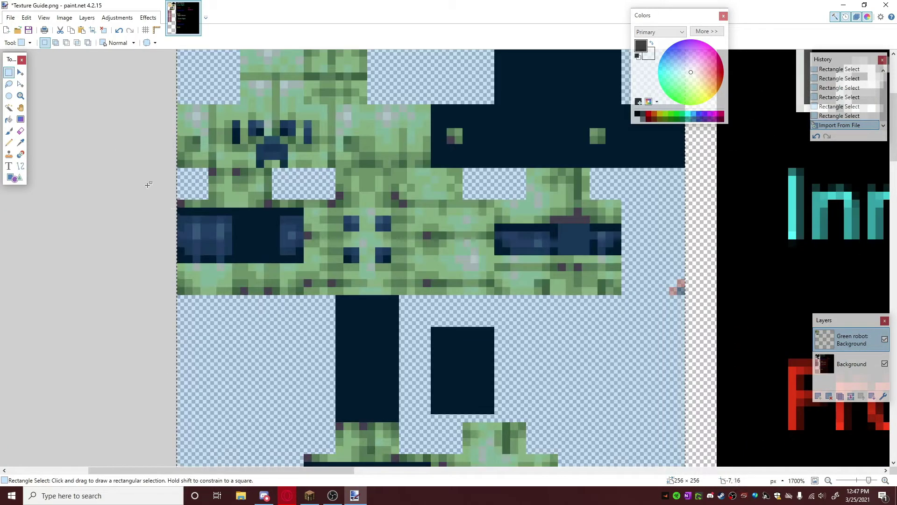
pyautogui.click(179, 202)
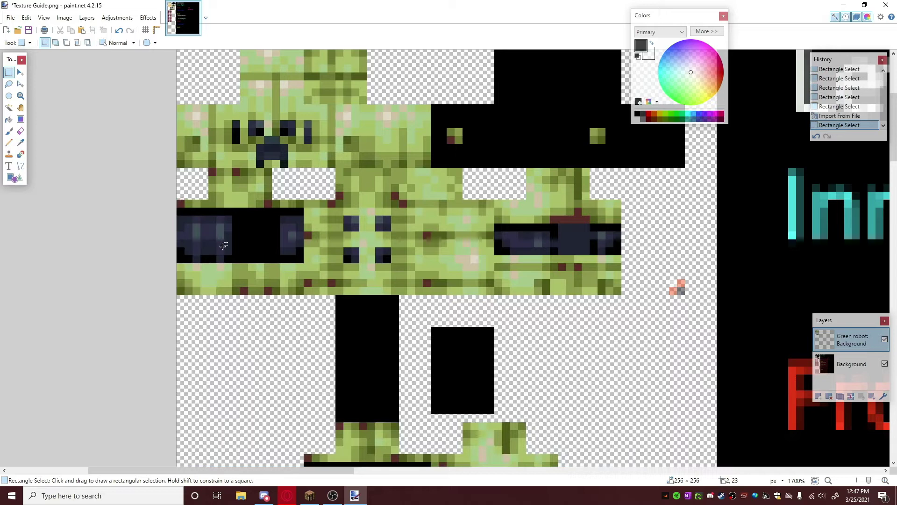
# Step: Select the upper 16 × 6 px of the leg strip at 0, 20 on the Green robot layer
pyautogui.scroll(-3, 257, 292)
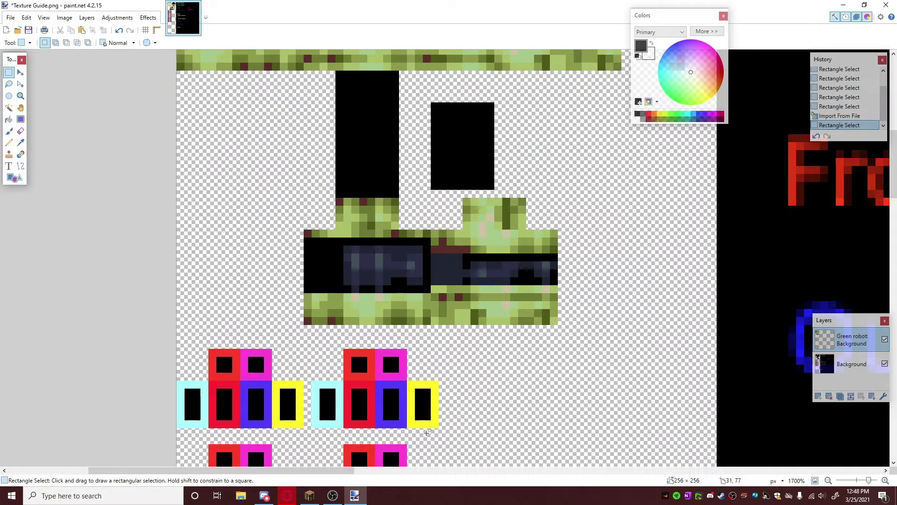
pyautogui.moveTo(405, 417); pyautogui.dragTo(425, 430)
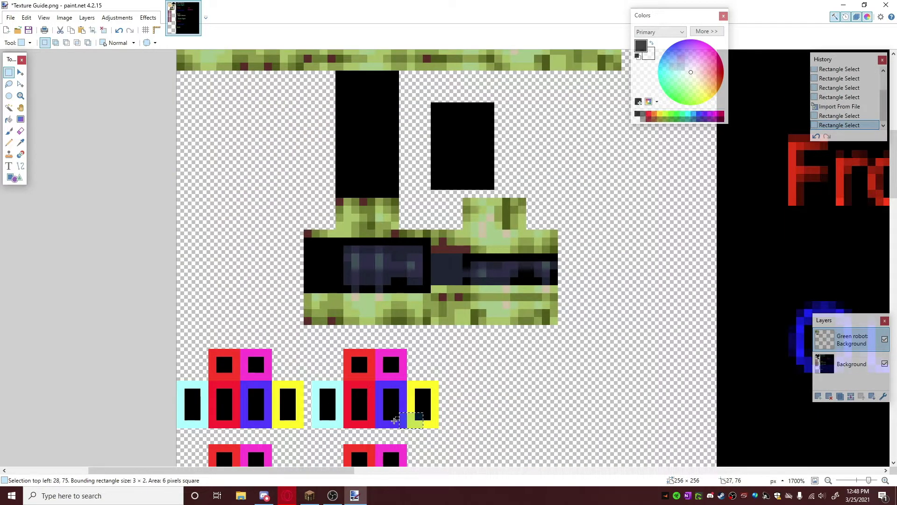
pyautogui.scroll(3, 293, 427)
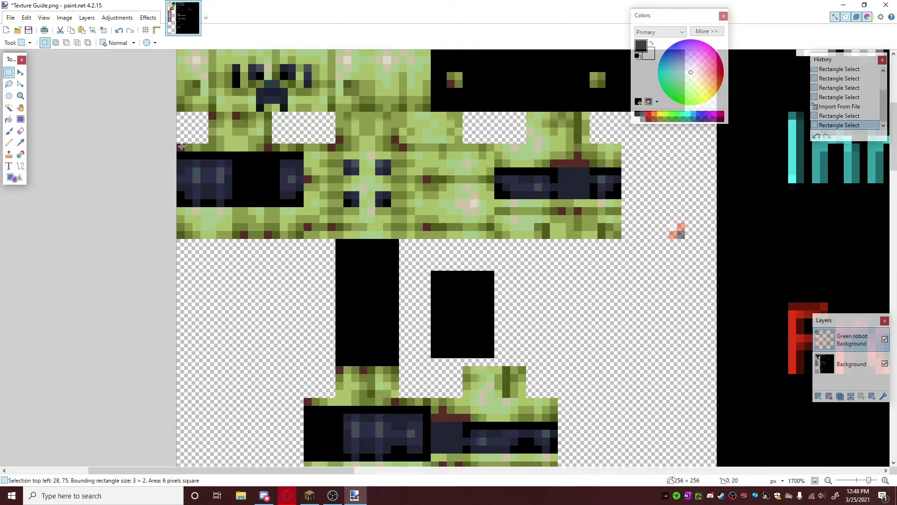
pyautogui.moveTo(181, 146); pyautogui.dragTo(186, 154)
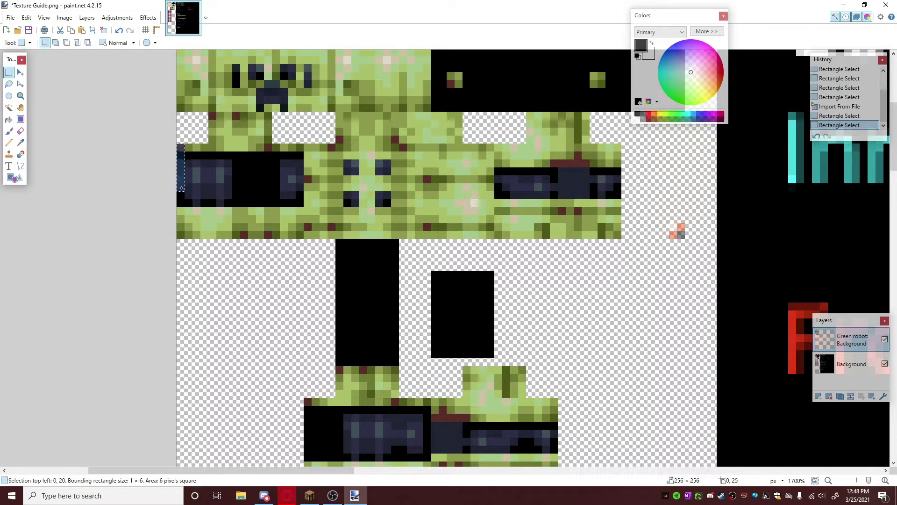
pyautogui.moveTo(182, 187); pyautogui.dragTo(299, 185)
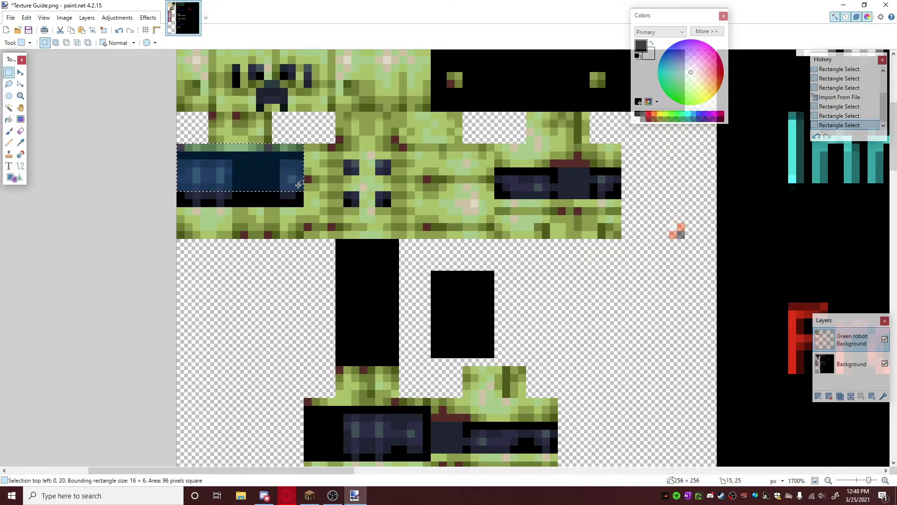
pyautogui.scroll(-3, 296, 200)
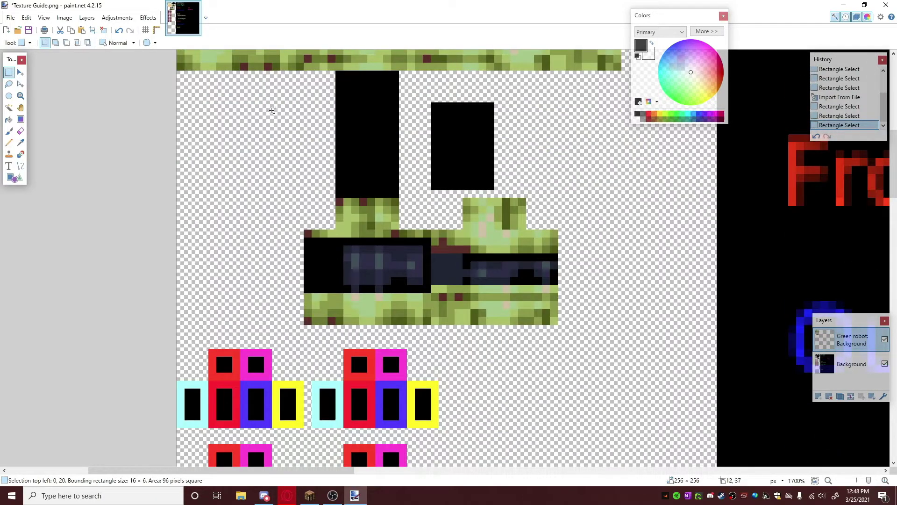
pyautogui.hotkey('ctrl', 'v')
pyautogui.keyDown('ctrl'); pyautogui.scroll(1, 284, 164); pyautogui.keyUp('ctrl')
pyautogui.scroll(2, 286, 173)
pyautogui.moveTo(271, 208); pyautogui.dragTo(300, 367)
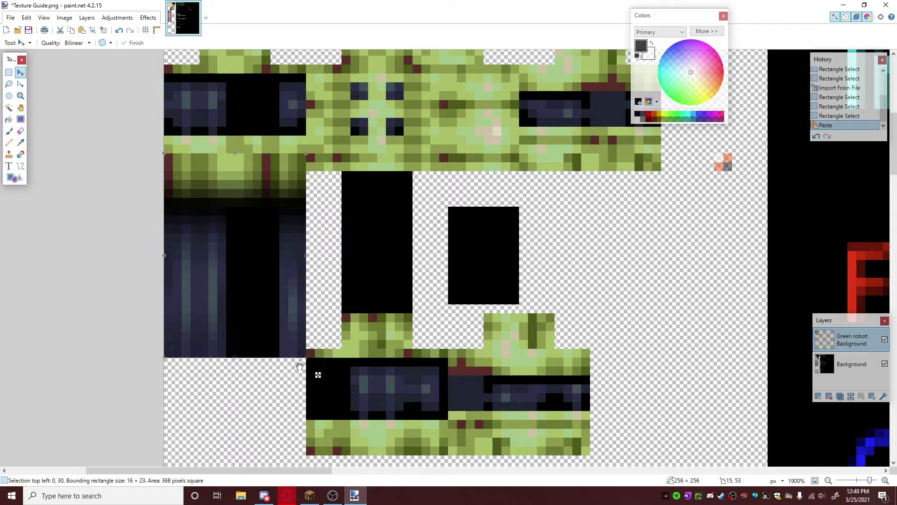
pyautogui.hotkey('ctrl', 'z')
pyautogui.hotkey('ctrl', 'z')
# Step: Cut the selected 16 × 6 px leg strip and paste it over the first guide block's side faces at 0, 71
pyautogui.keyDown('ctrl'); pyautogui.scroll(3, 309, 295); pyautogui.keyUp('ctrl')
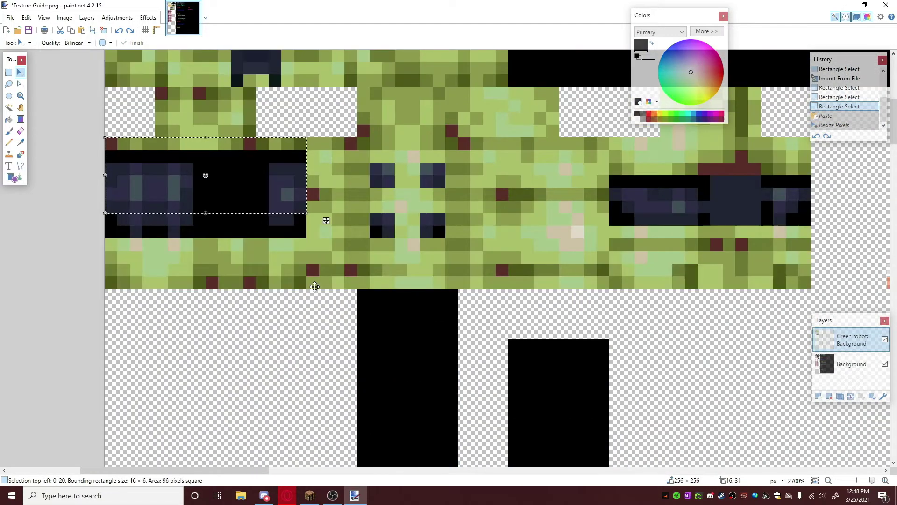
pyautogui.keyDown('ctrl'); pyautogui.scroll(-3, 315, 286); pyautogui.keyUp('ctrl')
pyautogui.press('Delete')
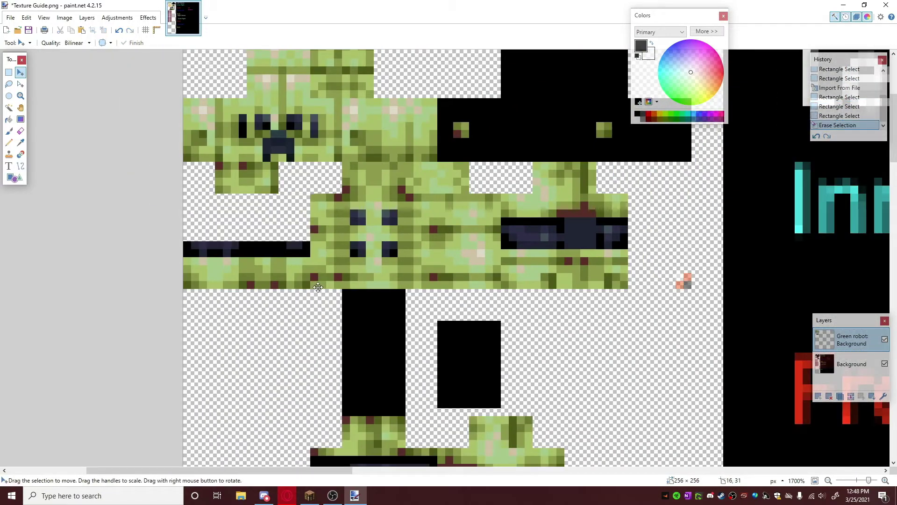
pyautogui.scroll(-5, 317, 289)
pyautogui.hotkey('ctrl', 'v')
pyautogui.scroll(3, 304, 276)
pyautogui.scroll(-3, 292, 267)
pyautogui.moveTo(276, 247); pyautogui.dragTo(283, 342)
pyautogui.scroll(4, 285, 260)
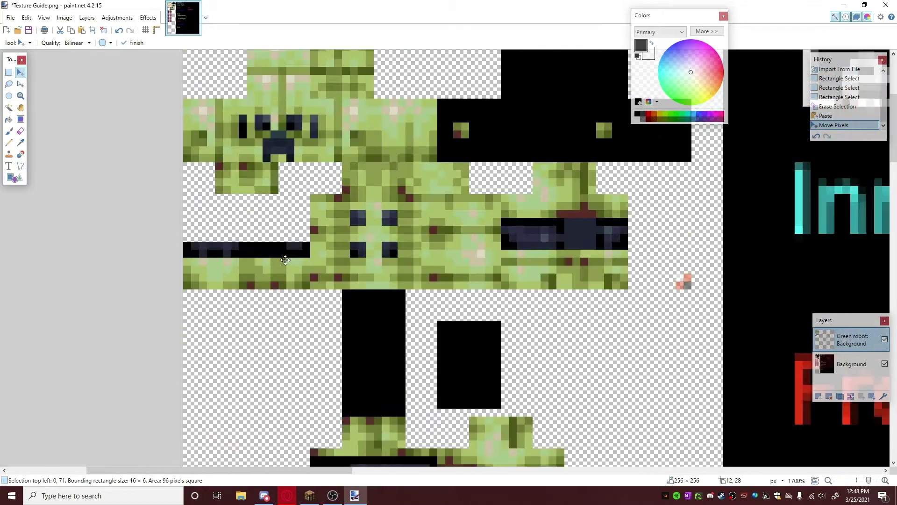
# Step: Cut the remaining 16 × 6 px leg strip at 0, 26 and paste it over the second guide block's side faces at 17, 71
pyautogui.click(8, 72)
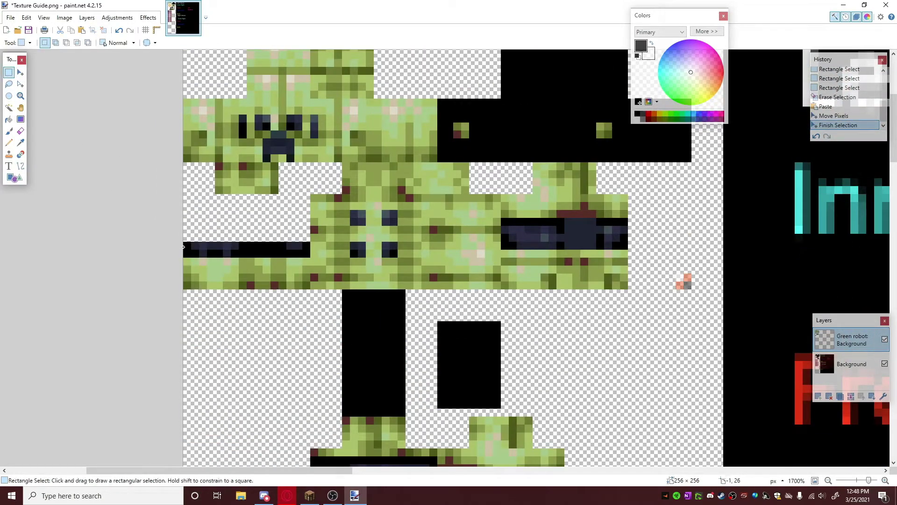
pyautogui.moveTo(185, 243); pyautogui.dragTo(308, 286)
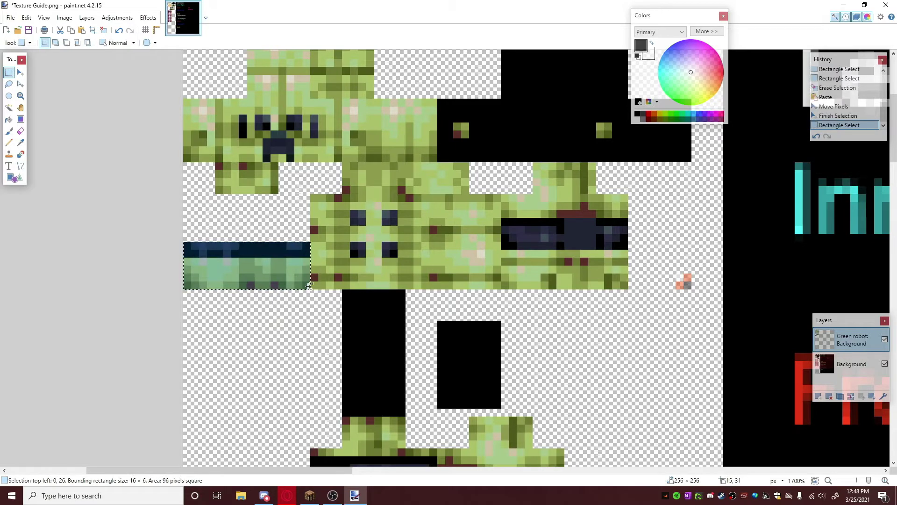
pyautogui.hotkey('ctrl', 'x')
pyautogui.scroll(-3, 260, 146)
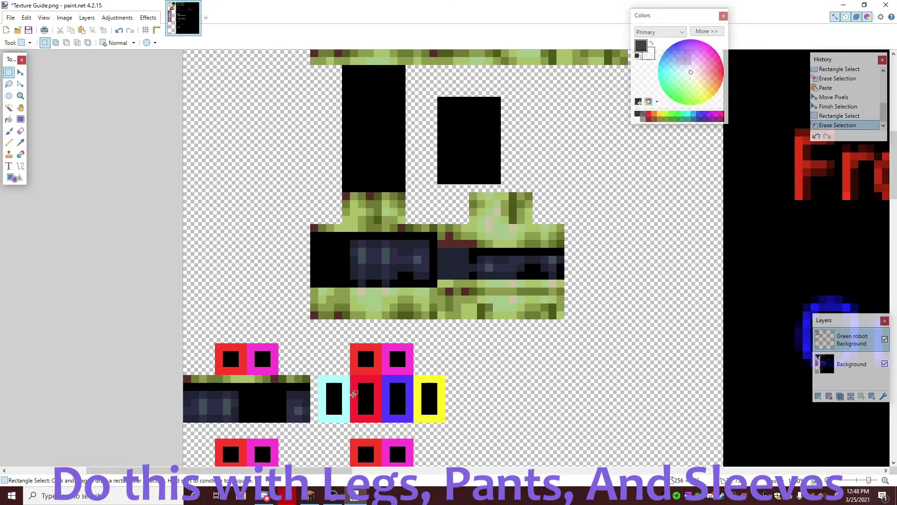
pyautogui.hotkey('ctrl', 'v')
pyautogui.moveTo(329, 112); pyautogui.dragTo(464, 428)
# Step: Copy the 4 × 4 px leg cap at 8, 16 and paste it over the first guide block's pink face at 8, 67
pyautogui.scroll(2, 435, 408)
pyautogui.scroll(2, 434, 407)
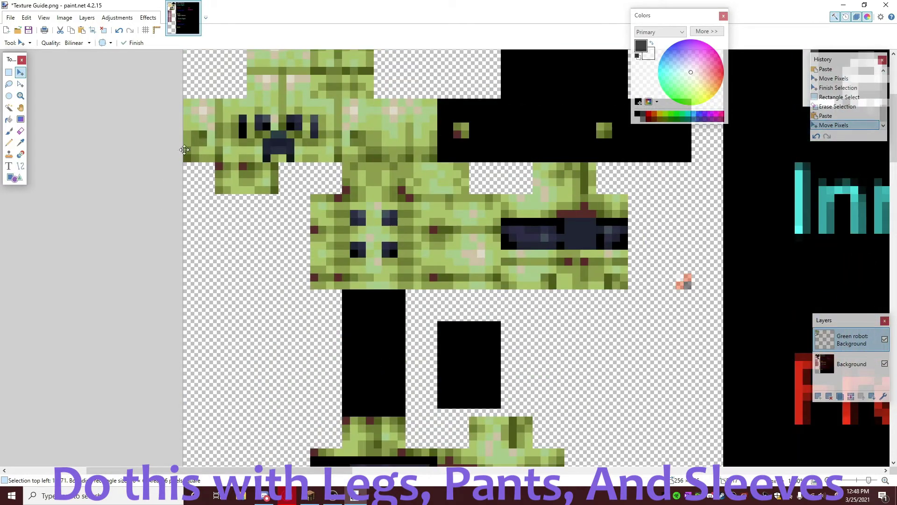
pyautogui.click(9, 72)
pyautogui.moveTo(248, 163); pyautogui.dragTo(275, 191)
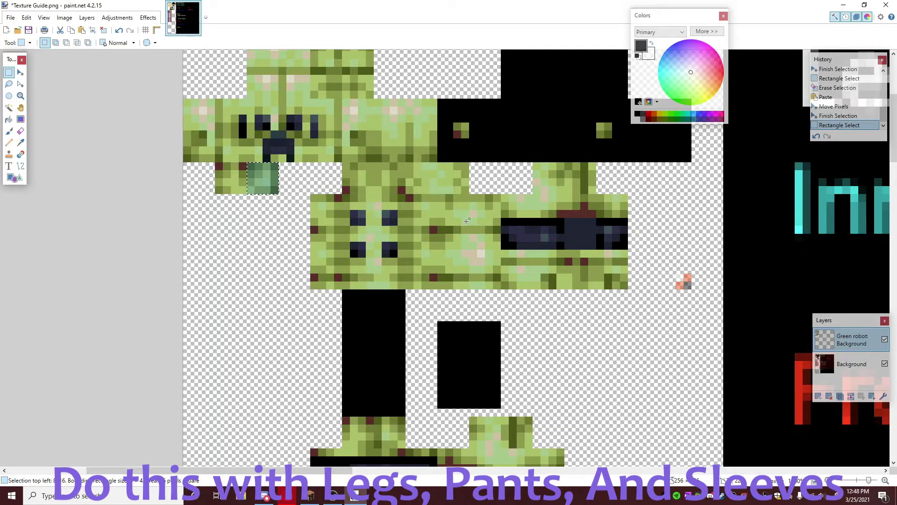
pyautogui.keyDown('ctrl'); pyautogui.scroll(-2, 467, 219); pyautogui.keyUp('ctrl')
pyautogui.scroll(-3, 472, 292)
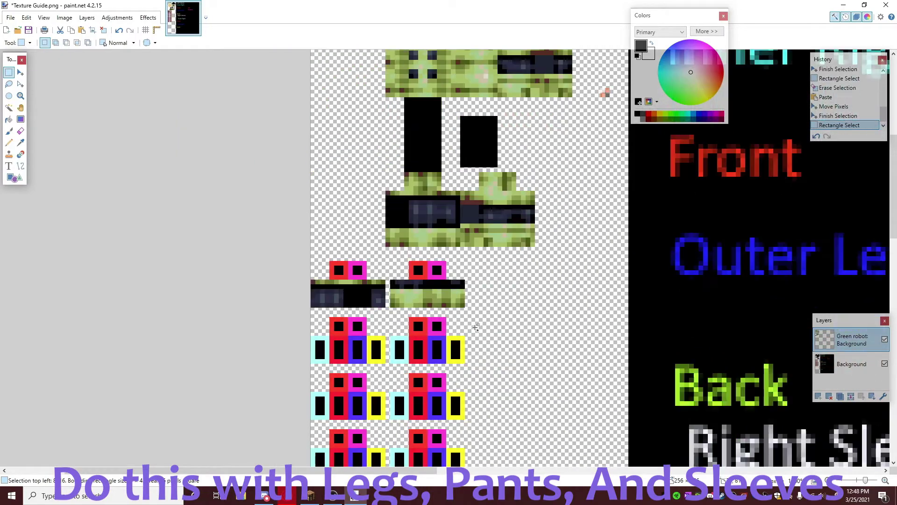
pyautogui.scroll(4, 368, 274)
pyautogui.keyDown('ctrl'); pyautogui.scroll(1, 367, 273); pyautogui.keyUp('ctrl')
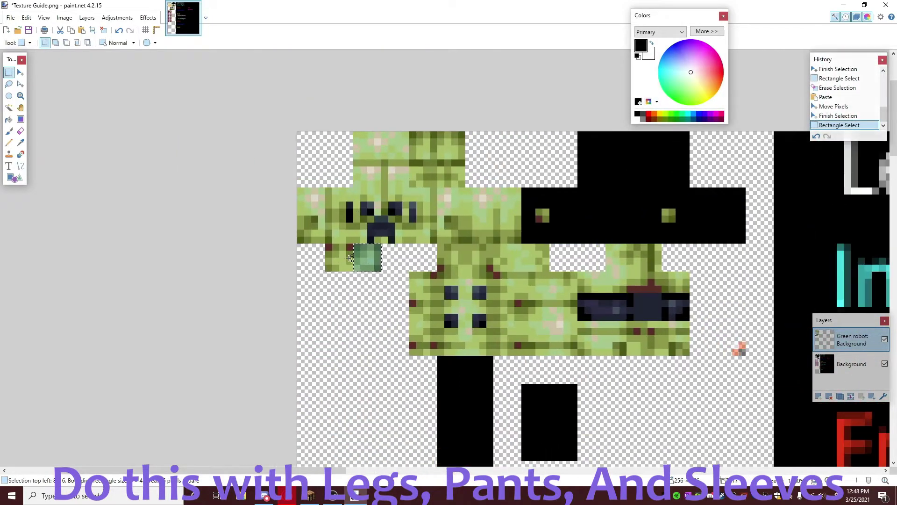
pyautogui.hotkey('ctrl', 'v')
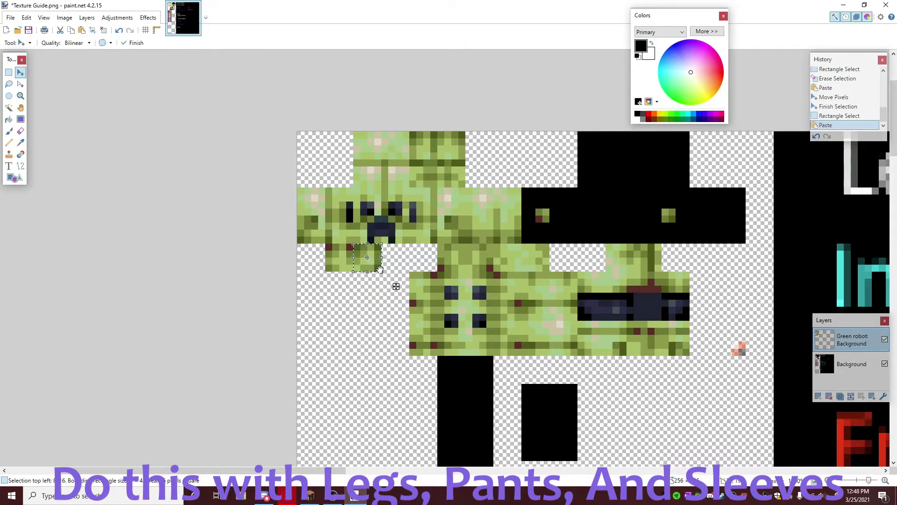
pyautogui.moveTo(369, 270); pyautogui.dragTo(372, 402)
pyautogui.scroll(-4, 369, 317)
pyautogui.keyDown('ctrl'); pyautogui.scroll(-3, 466, 372); pyautogui.keyUp('ctrl')
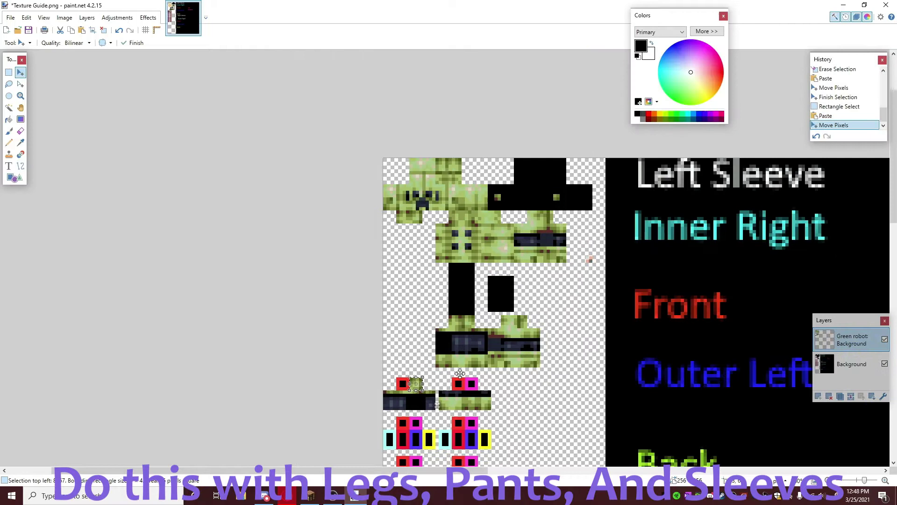
# Step: Move the pasted 4 × 4 px cap onto the first guide block's red top face at 4, 67
pyautogui.keyDown('ctrl'); pyautogui.scroll(4, 467, 372); pyautogui.keyUp('ctrl')
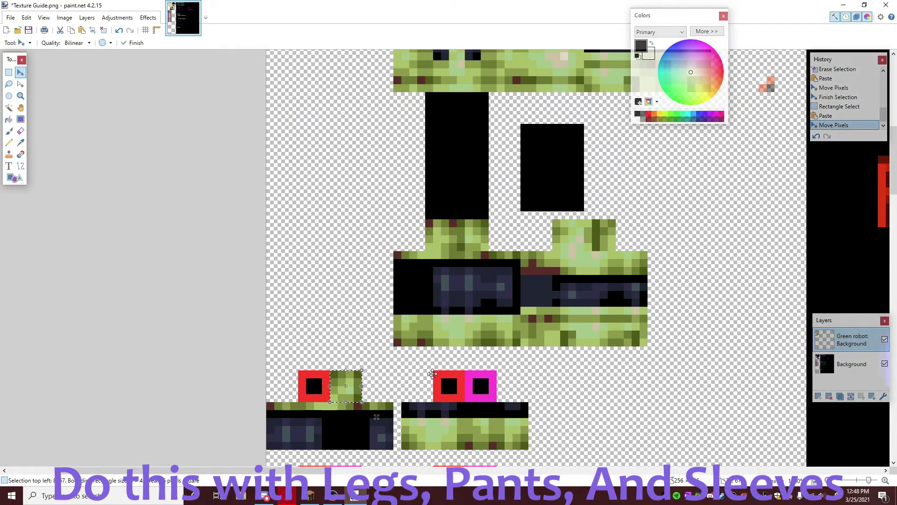
pyautogui.moveTo(317, 386)
pyautogui.mouseDown()
pyautogui.moveTo(371, 382)
pyautogui.moveTo(316, 388)
pyautogui.mouseUp()
pyautogui.keyDown('ctrl'); pyautogui.scroll(1, 356, 373); pyautogui.keyUp('ctrl')
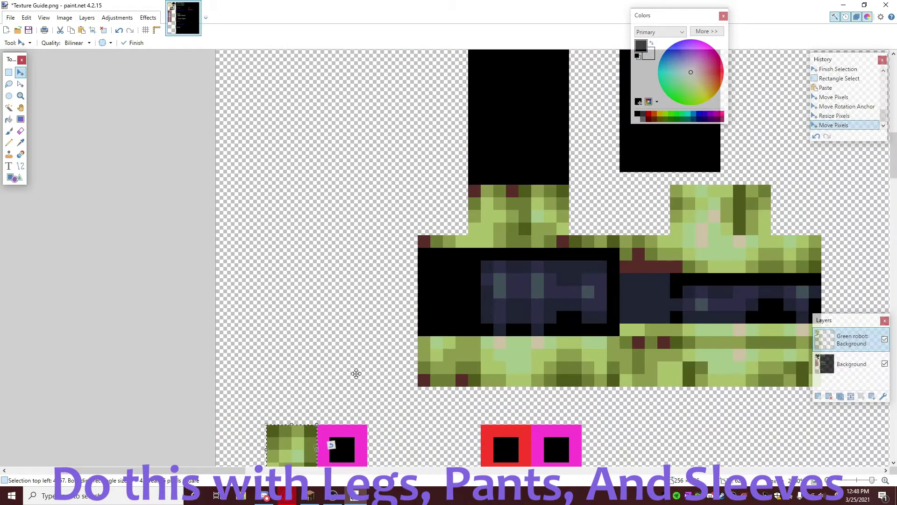
pyautogui.keyDown('ctrl'); pyautogui.scroll(-2, 357, 373); pyautogui.keyUp('ctrl')
pyautogui.scroll(-1, 356, 372)
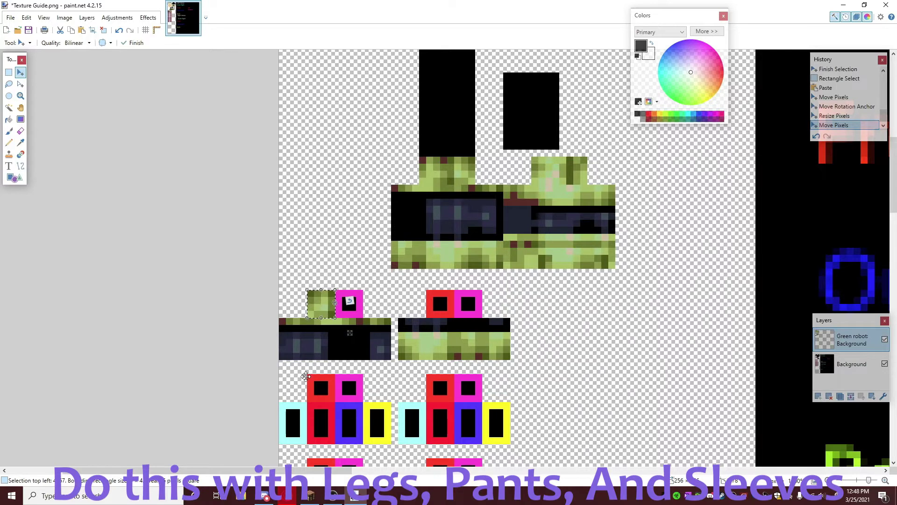
# Step: Copy the 4 × 4 px leg cap at 8, 16 again and paste it over the second guide block's pink face at 25, 67
pyautogui.scroll(5, 330, 247)
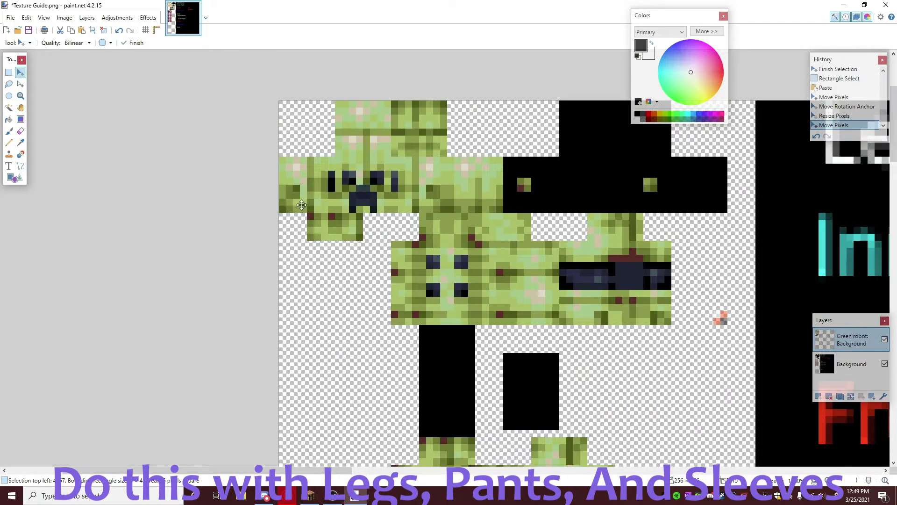
pyautogui.click(8, 72)
pyautogui.moveTo(363, 213); pyautogui.dragTo(335, 240)
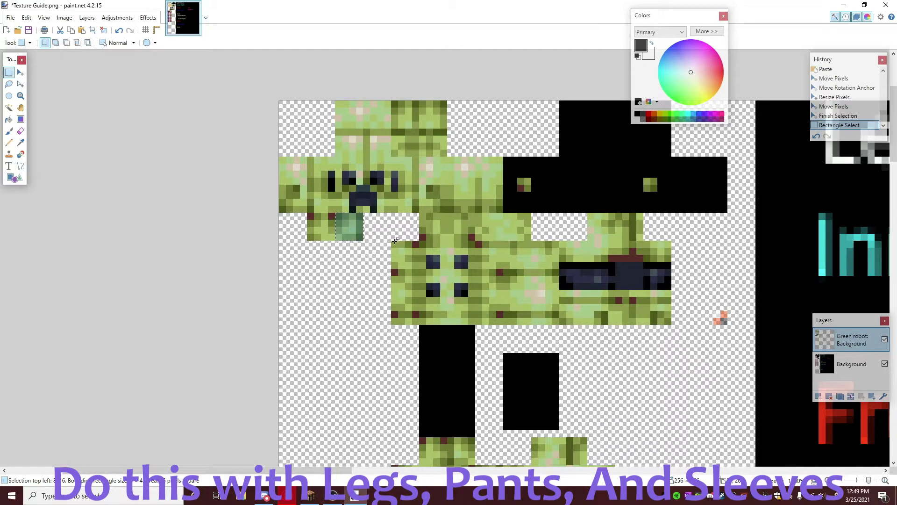
pyautogui.scroll(-4, 379, 236)
pyautogui.hotkey('ctrl', 'v')
pyautogui.keyDown('ctrl'); pyautogui.scroll(1, 369, 192); pyautogui.keyUp('ctrl')
pyautogui.scroll(2, 374, 159)
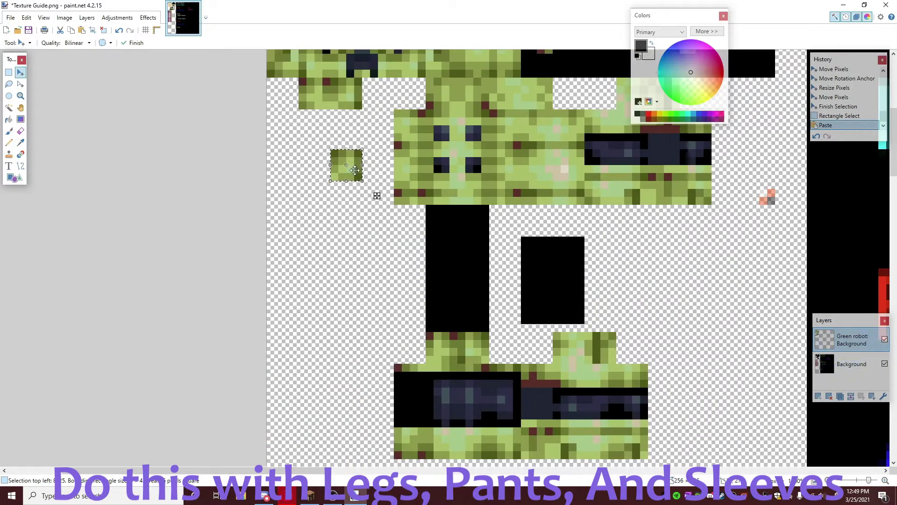
pyautogui.scroll(-4, 419, 251)
pyautogui.moveTo(354, 170); pyautogui.dragTo(496, 279)
pyautogui.scroll(10, 325, 241)
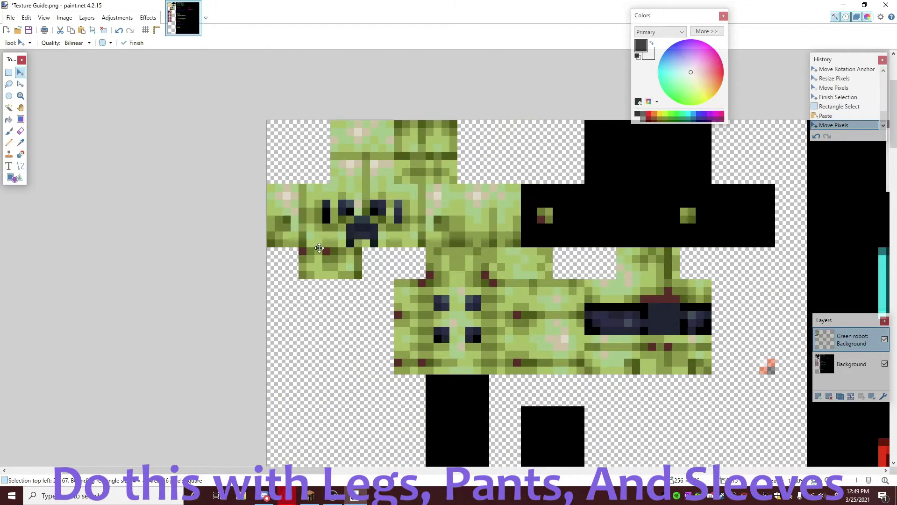
# Step: Clear the original 8 × 4 px pair of leg caps at 4, 16 from the Green robot layer
pyautogui.press('s')
pyautogui.moveTo(299, 248); pyautogui.dragTo(359, 277)
pyautogui.press('Delete')
pyautogui.scroll(-5, 442, 284)
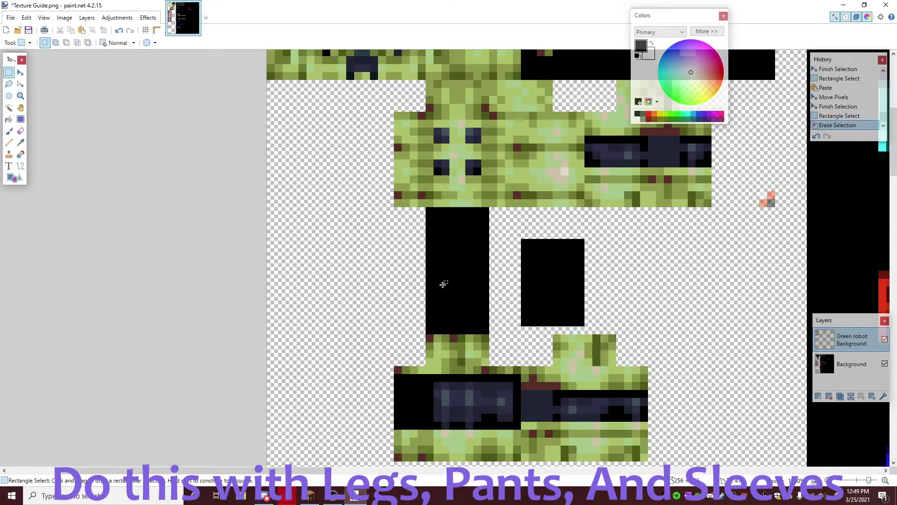
pyautogui.keyDown('ctrl'); pyautogui.scroll(-2, 442, 284); pyautogui.keyUp('ctrl')
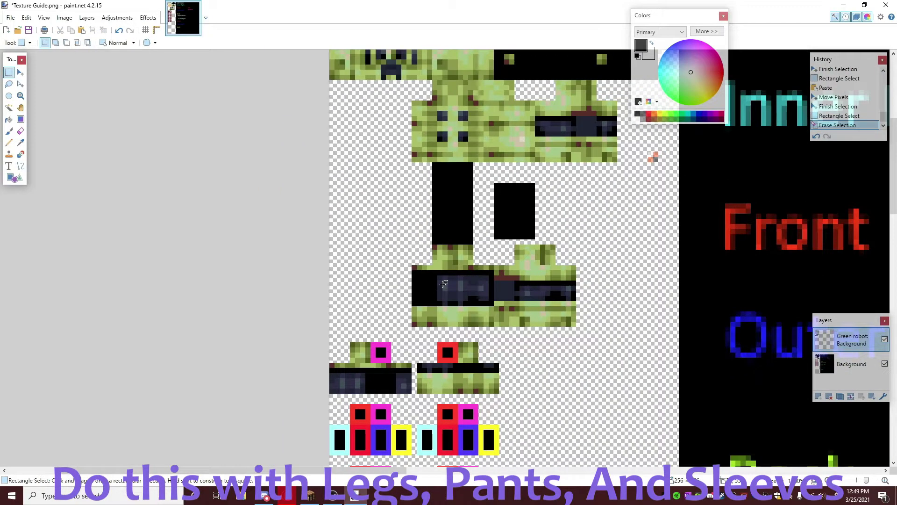
pyautogui.scroll(1, 444, 272)
pyautogui.moveTo(437, 224)
pyautogui.mouseDown()
pyautogui.moveTo(461, 259)
pyautogui.moveTo(503, 289)
pyautogui.moveTo(515, 284)
pyautogui.moveTo(427, 221)
pyautogui.mouseUp()
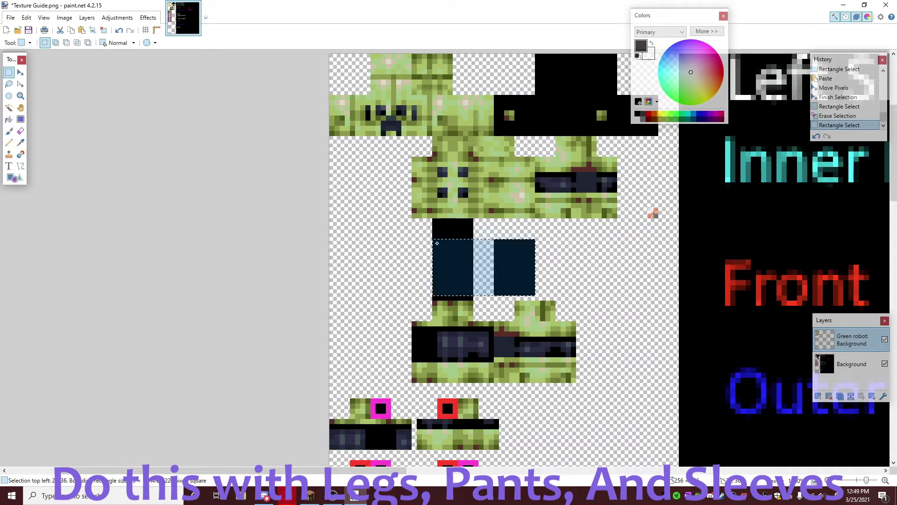
pyautogui.moveTo(531, 294); pyautogui.dragTo(571, 250)
pyautogui.scroll(1, 575, 249)
pyautogui.scroll(2, 574, 249)
pyautogui.scroll(-4, 574, 249)
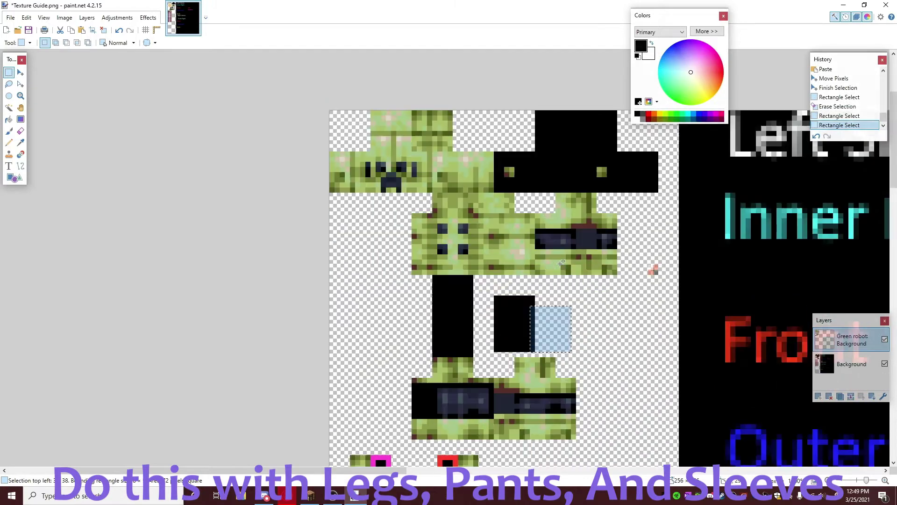
pyautogui.scroll(-2, 552, 279)
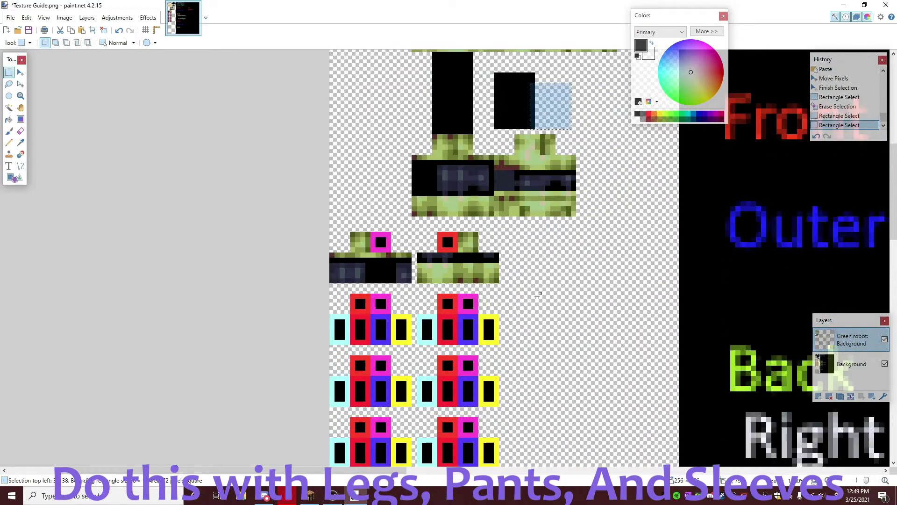
pyautogui.scroll(2, 515, 284)
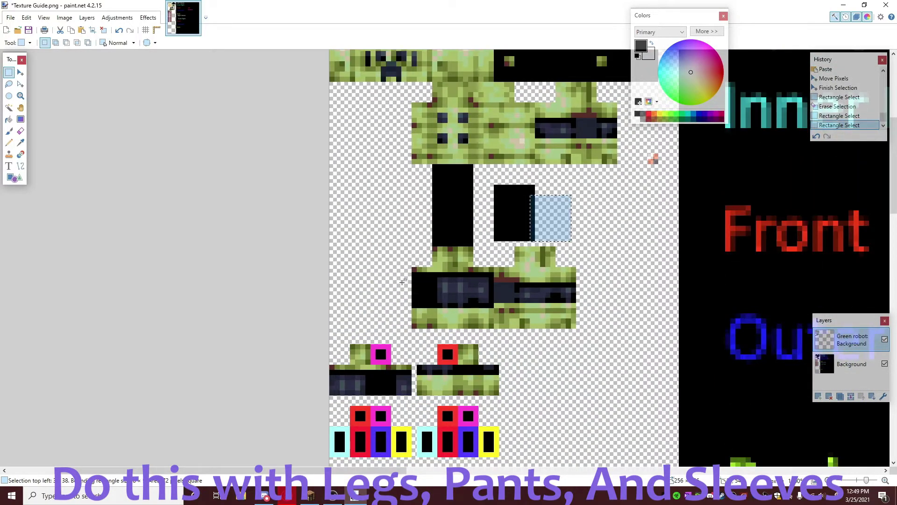
pyautogui.scroll(1, 442, 290)
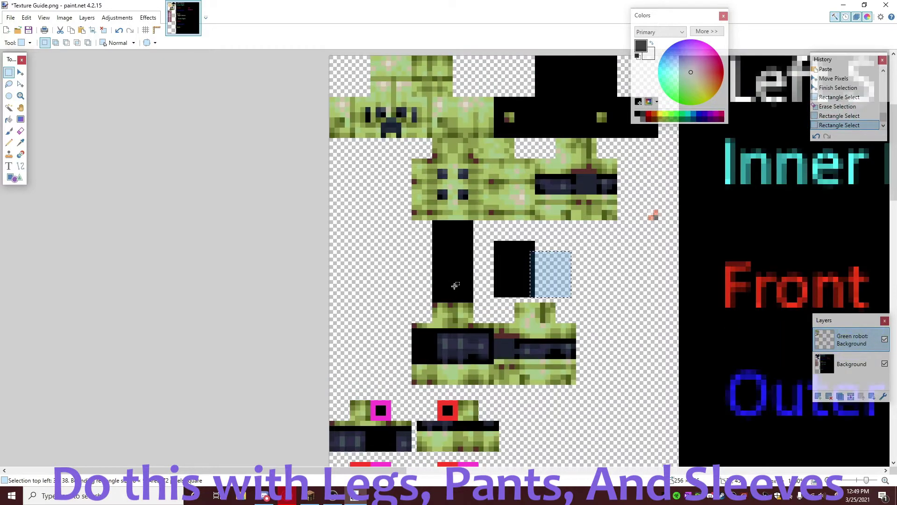
# Step: Move the Green robot layer beneath Background, and fill the uncovered green 4 × 12 px strip at 16, 20 with black
pyautogui.moveTo(849, 340); pyautogui.dragTo(851, 376)
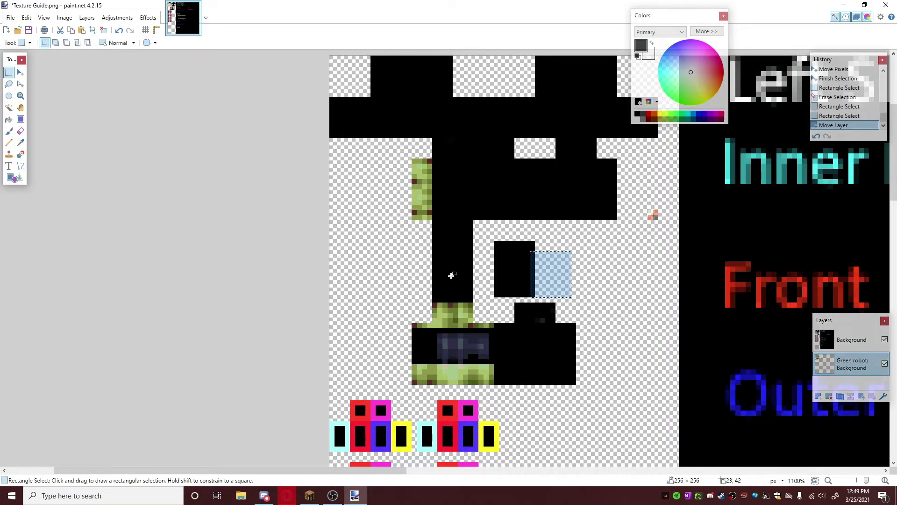
pyautogui.scroll(-2, 551, 374)
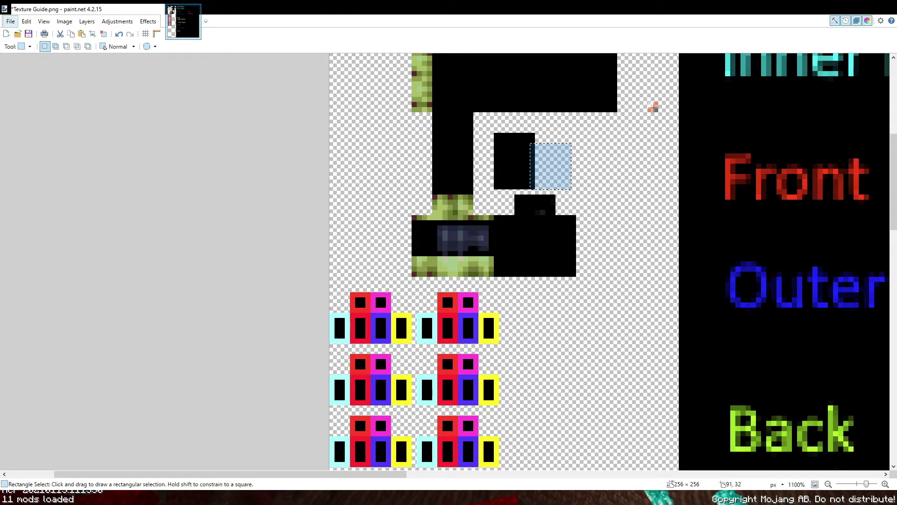
pyautogui.scroll(3, 504, 262)
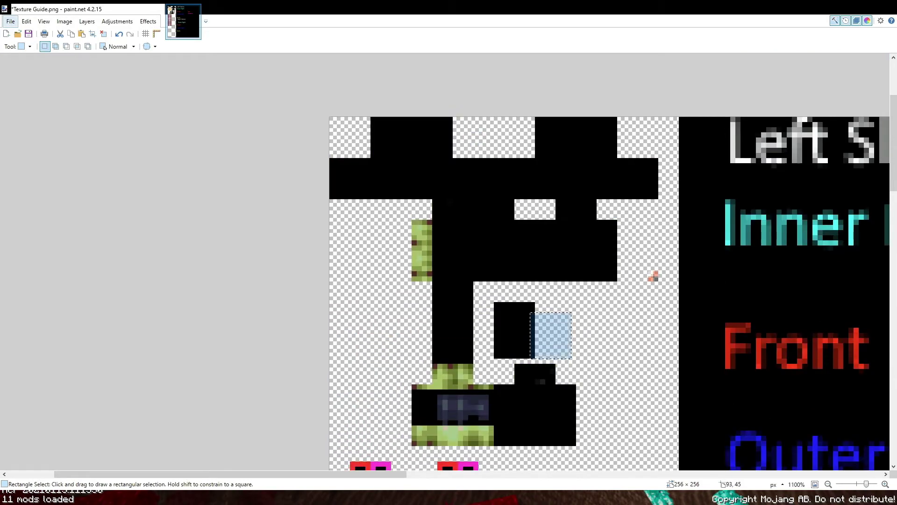
pyautogui.scroll(-2, 809, 314)
pyautogui.scroll(1, 809, 314)
pyautogui.moveTo(411, 205); pyautogui.dragTo(416, 231, button='middle')
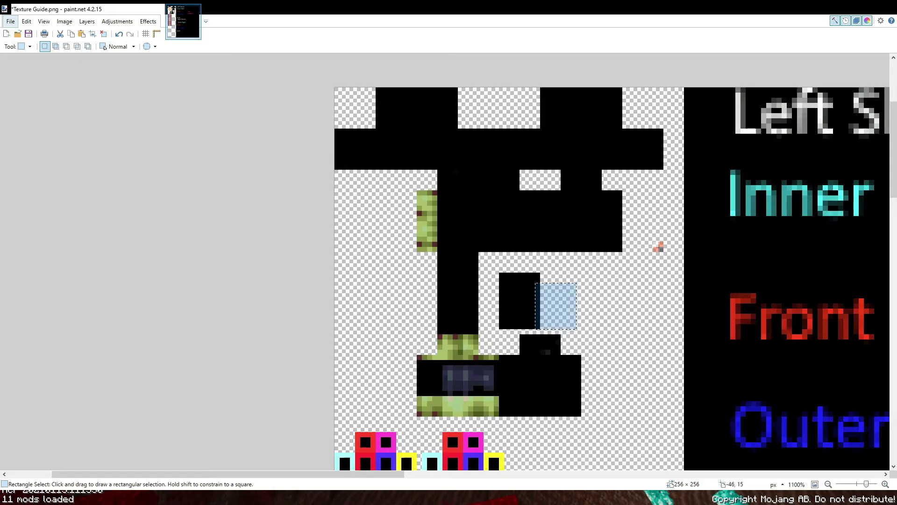
pyautogui.moveTo(417, 191); pyautogui.dragTo(438, 252)
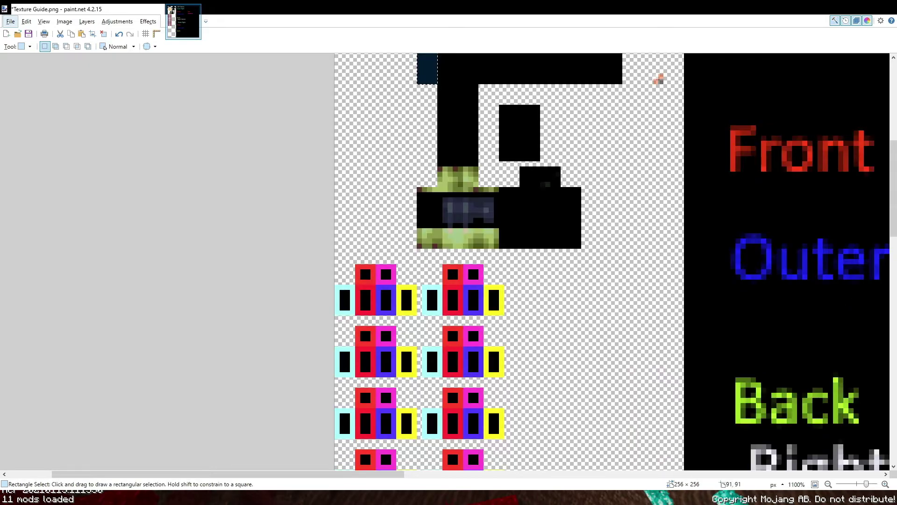
pyautogui.hotkey('alt', 'Tab')
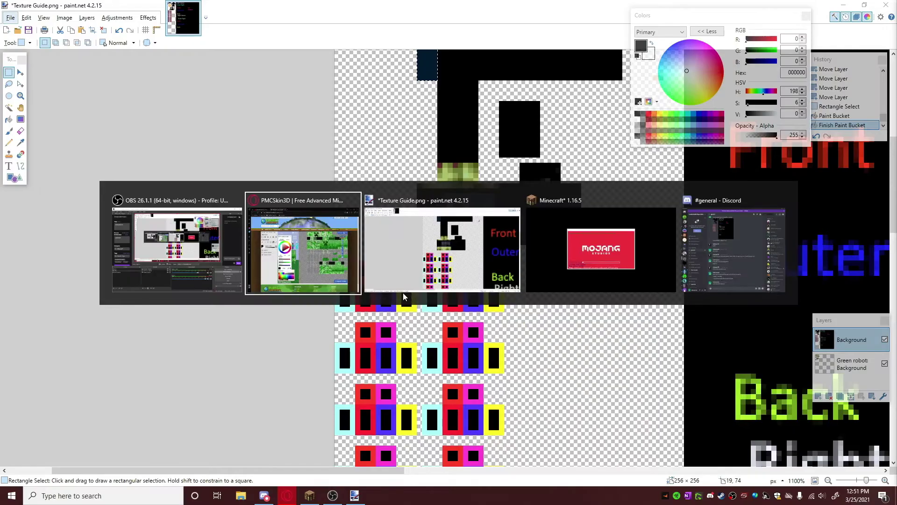
pyautogui.click(403, 293)
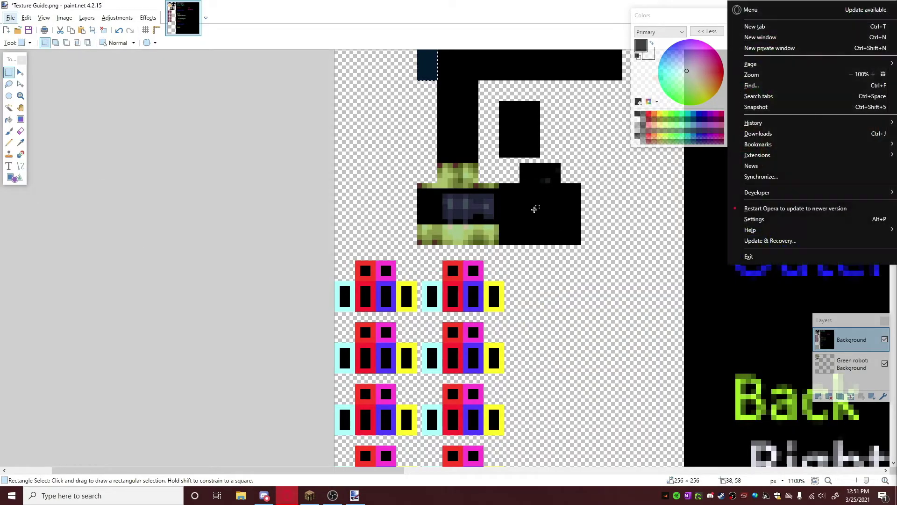
pyautogui.scroll(3, 537, 200)
pyautogui.scroll(-1, 527, 222)
pyautogui.scroll(-1, 425, 247)
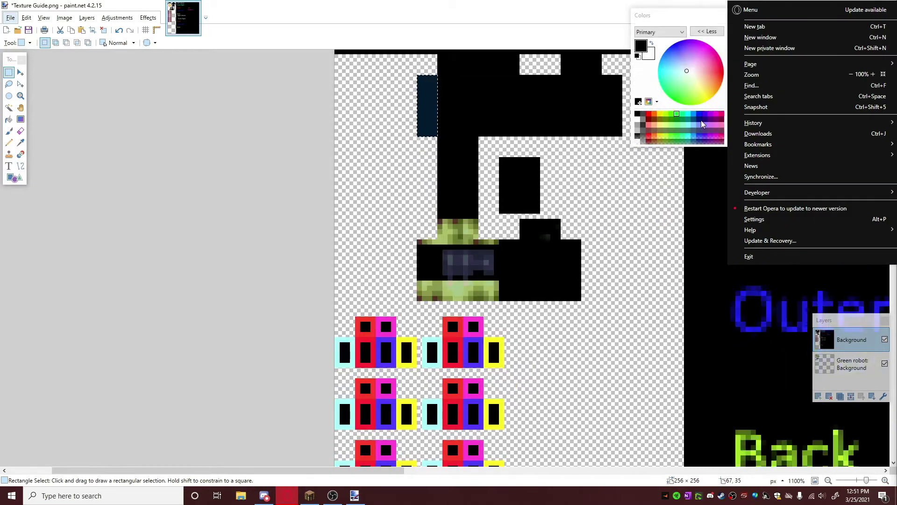
# Step: Move the Green robot layer back above Background and clear the upper 16 × 6 px of its leg strip at 16, 52
pyautogui.moveTo(847, 365); pyautogui.dragTo(847, 341)
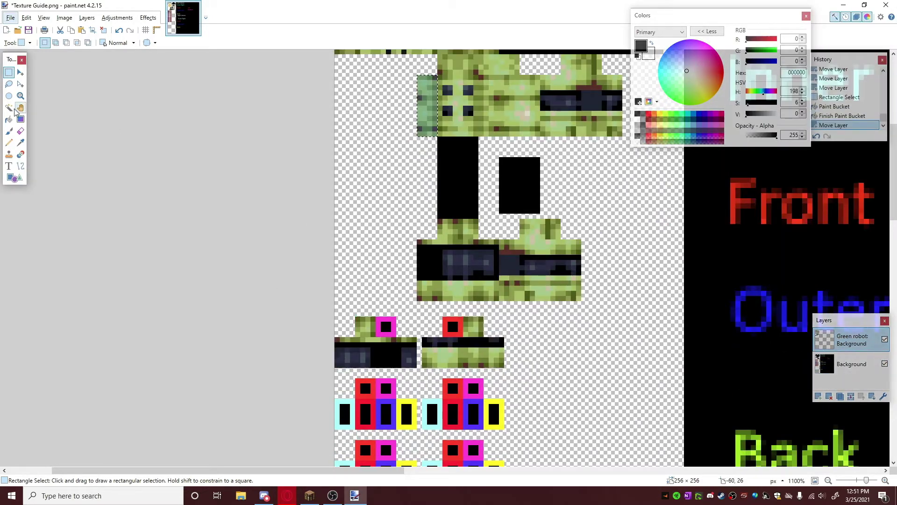
pyautogui.moveTo(417, 240)
pyautogui.mouseDown()
pyautogui.moveTo(424, 270)
pyautogui.moveTo(496, 265)
pyautogui.mouseUp()
pyautogui.press('Delete')
pyautogui.keyDown('shift'); pyautogui.hscroll(10, 496, 265); pyautogui.keyUp('shift')
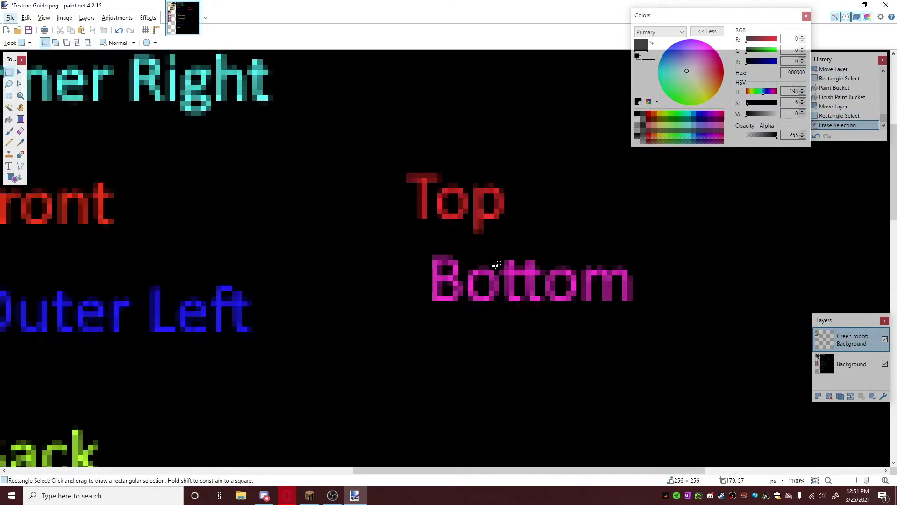
pyautogui.keyDown('ctrl'); pyautogui.scroll(-5, 496, 265); pyautogui.keyUp('ctrl')
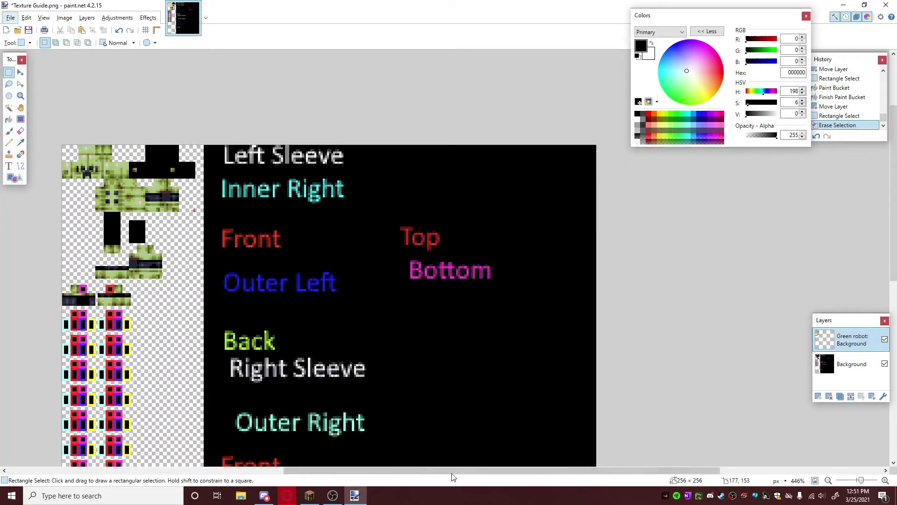
pyautogui.keyDown('shift'); pyautogui.hscroll(-5, 326, 454); pyautogui.keyUp('shift')
pyautogui.keyDown('ctrl'); pyautogui.scroll(3, 372, 292); pyautogui.keyUp('ctrl')
pyautogui.scroll(-3, 351, 210)
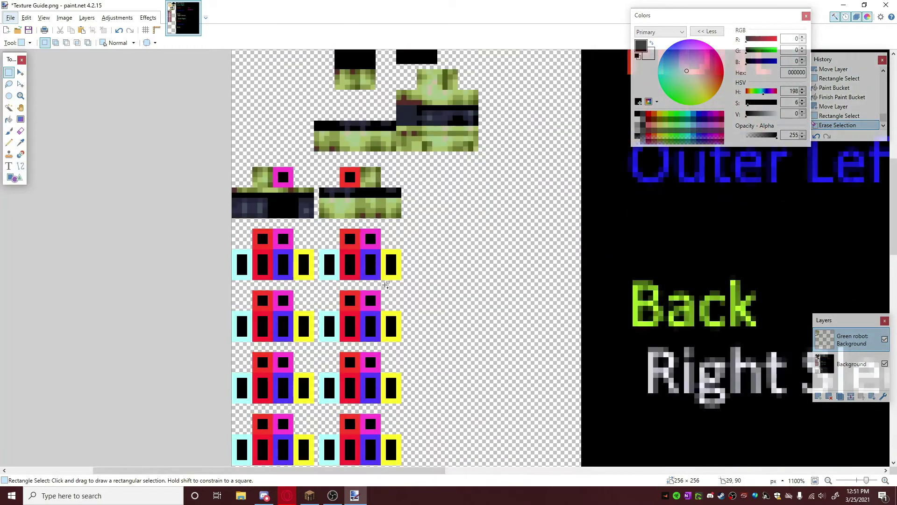
# Step: Paste the copied 16 × 6 px upper leg strip onto the left guide block in the second row, at 0, 83
pyautogui.hotkey('ctrl', 'v')
pyautogui.moveTo(354, 106); pyautogui.dragTo(298, 274)
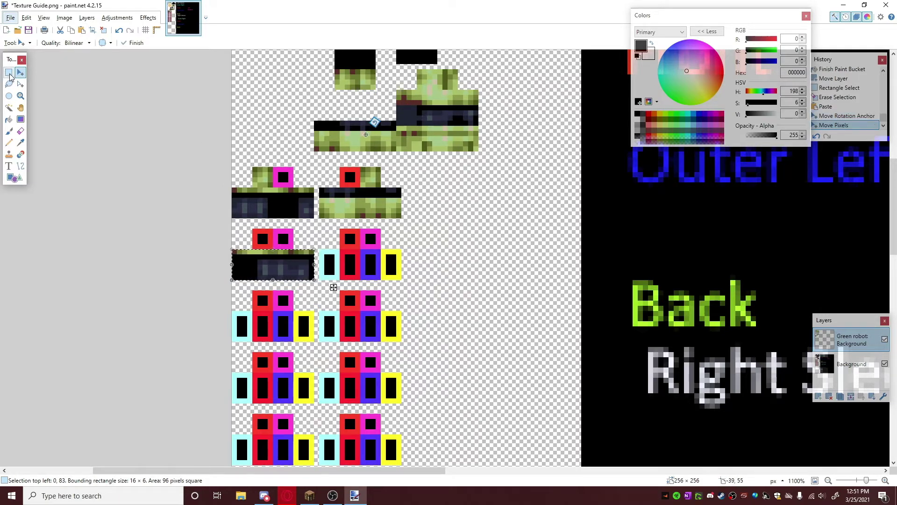
# Step: Cut the remaining 16 × 6 px lower leg strip at 16, 58 and paste it onto the right second-row guide block at 17, 83
pyautogui.click(8, 72)
pyautogui.moveTo(319, 122)
pyautogui.mouseDown()
pyautogui.moveTo(395, 150)
pyautogui.moveTo(370, 276)
pyautogui.mouseUp()
pyautogui.hotkey('ctrl', 'x')
pyautogui.hotkey('ctrl', 'v')
pyautogui.scroll(1, 468, 295)
pyautogui.scroll(1, 420, 252)
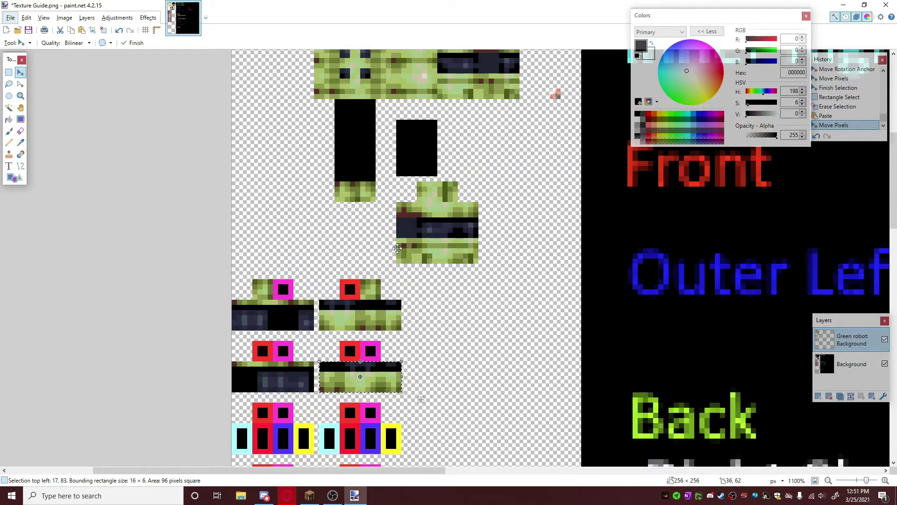
# Step: Copy the 4 × 4 px leg cap at 20, 48 and paste it over the left second-row block's red face at 4, 79
pyautogui.moveTo(841, 340)
pyautogui.mouseDown()
pyautogui.moveTo(841, 372)
pyautogui.moveTo(842, 346)
pyautogui.mouseUp()
pyautogui.click(8, 73)
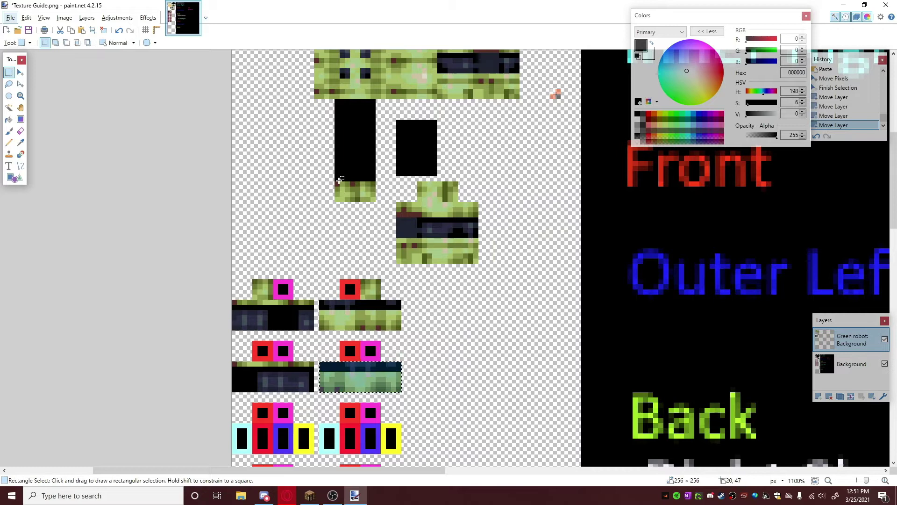
pyautogui.moveTo(336, 183); pyautogui.dragTo(322, 275)
pyautogui.hotkey('ctrl', 'v')
pyautogui.moveTo(345, 198); pyautogui.dragTo(260, 353)
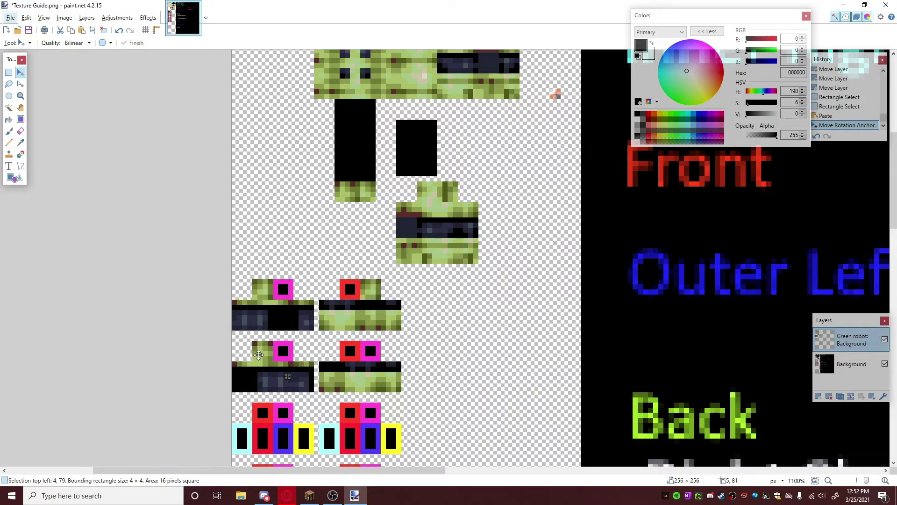
pyautogui.click(258, 355)
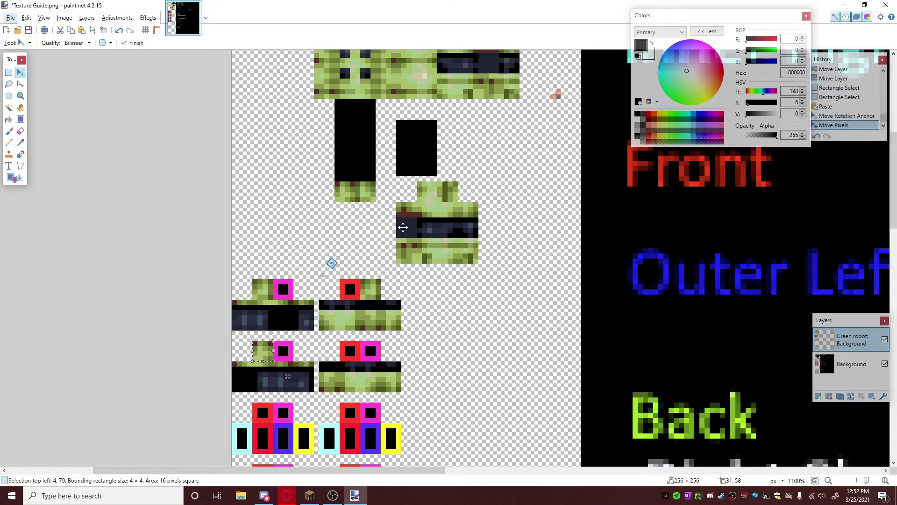
# Step: Copy the 4 × 4 px leg cap at 24, 48 and paste it over the right second-row block's pink face at 25, 79
pyautogui.click(8, 72)
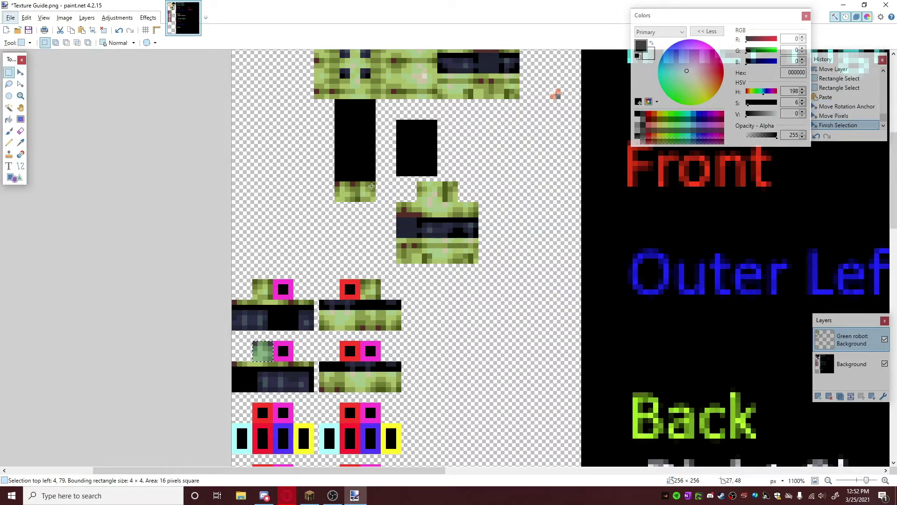
pyautogui.moveTo(357, 182)
pyautogui.mouseDown()
pyautogui.moveTo(374, 199)
pyautogui.moveTo(365, 347)
pyautogui.moveTo(367, 266)
pyautogui.moveTo(395, 218)
pyautogui.moveTo(383, 273)
pyautogui.moveTo(374, 274)
pyautogui.mouseUp()
pyautogui.hotkey('ctrl', 'c')
pyautogui.hotkey('ctrl', 'v')
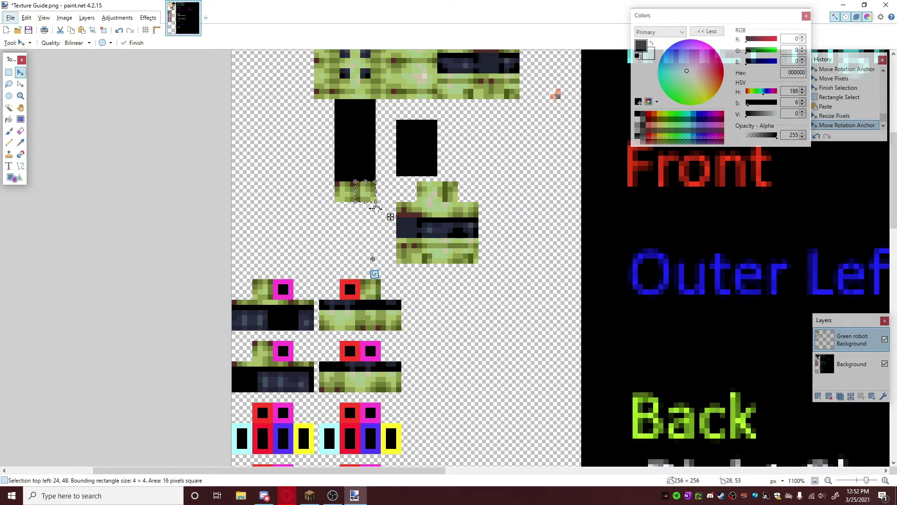
pyautogui.moveTo(374, 198); pyautogui.dragTo(379, 357)
pyautogui.scroll(5, 431, 336)
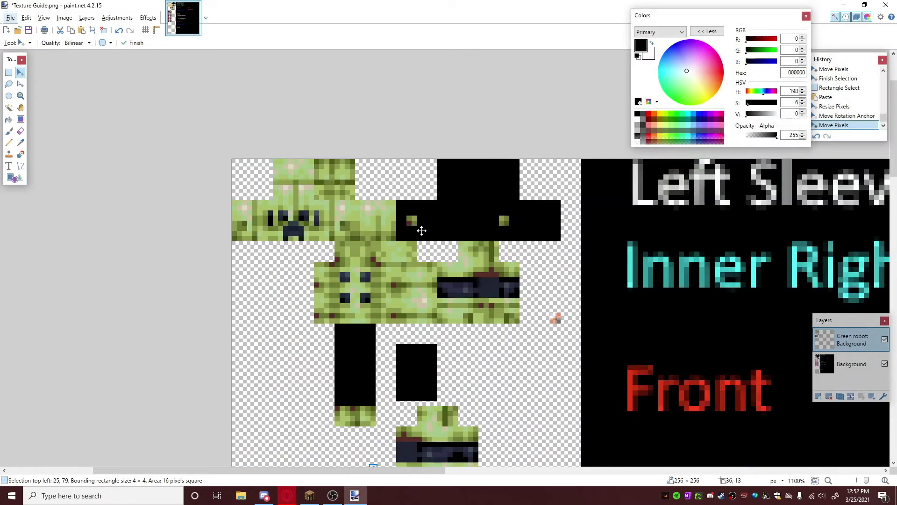
# Step: Examine the remaining colored guide blocks, marking out the lowest three rows with a rectangular selection
pyautogui.moveTo(841, 364)
pyautogui.mouseDown()
pyautogui.moveTo(842, 354)
pyautogui.moveTo(843, 369)
pyautogui.mouseUp()
pyautogui.scroll(-3, 505, 348)
pyautogui.keyDown('ctrl'); pyautogui.scroll(-3, 507, 350); pyautogui.keyUp('ctrl')
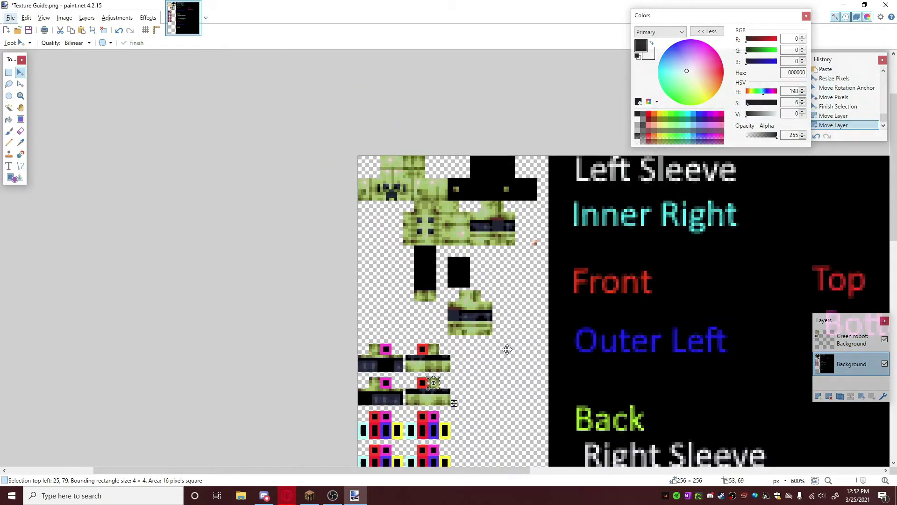
pyautogui.scroll(-5, 408, 316)
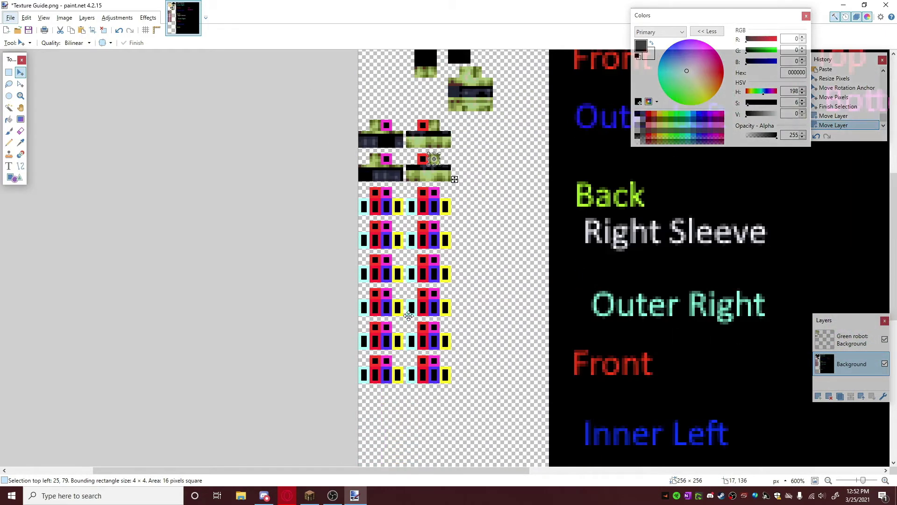
pyautogui.scroll(3, 409, 316)
pyautogui.click(9, 73)
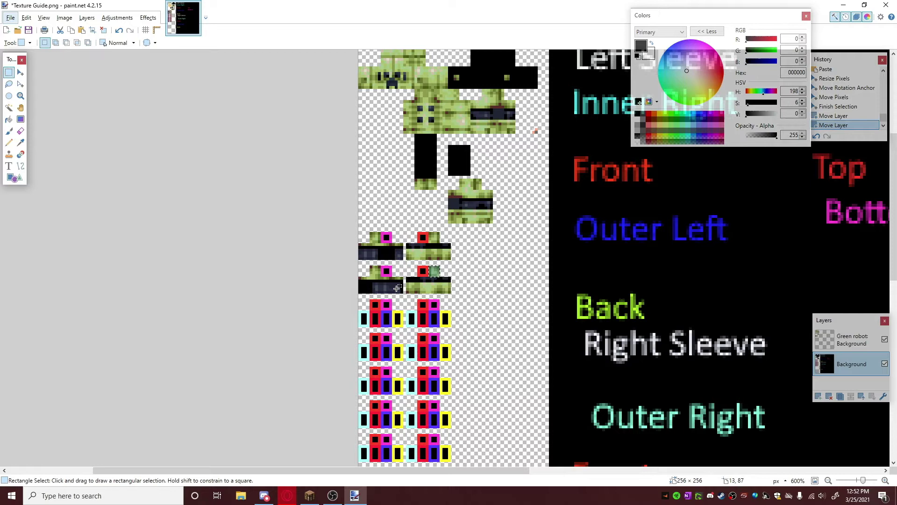
pyautogui.scroll(4, 398, 288)
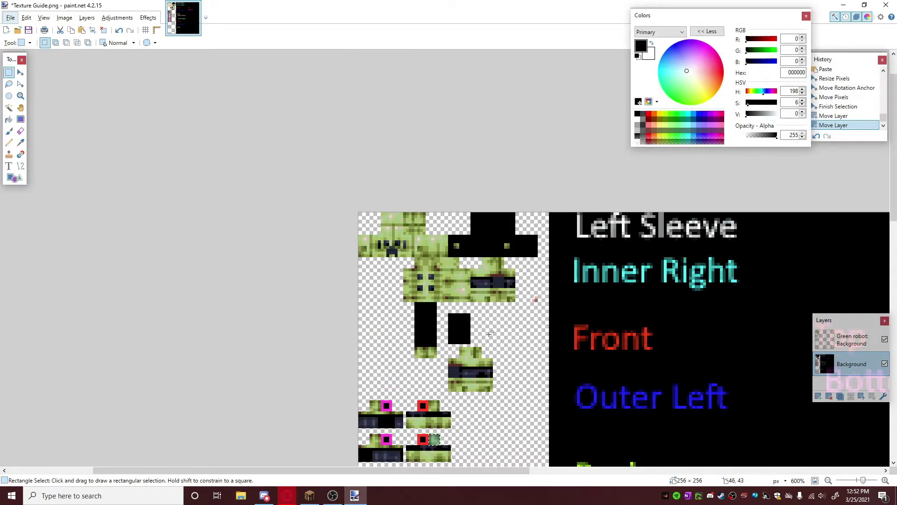
pyautogui.keyDown('ctrl'); pyautogui.scroll(3, 490, 333); pyautogui.keyUp('ctrl')
pyautogui.moveTo(484, 304); pyautogui.dragTo(549, 339)
pyautogui.scroll(-10, 368, 362)
pyautogui.scroll(1, 312, 281)
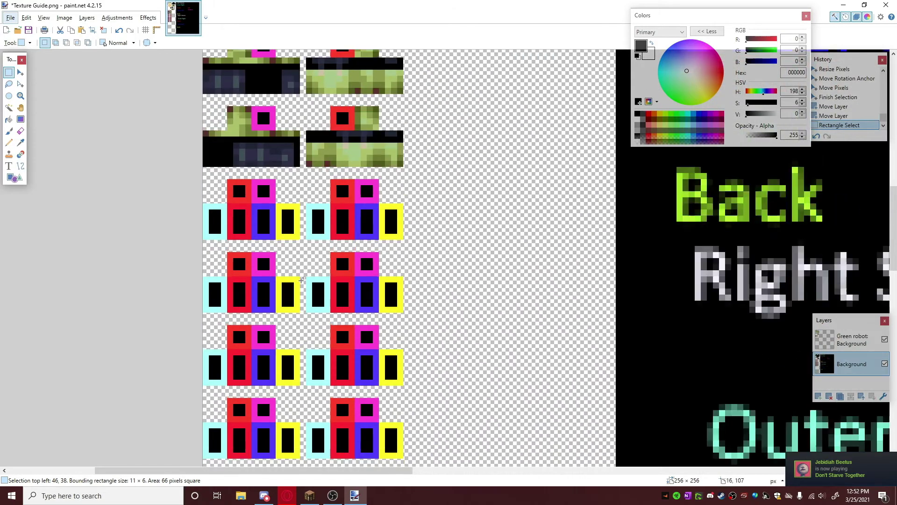
pyautogui.keyDown('ctrl'); pyautogui.scroll(-1, 303, 280); pyautogui.keyUp('ctrl')
pyautogui.scroll(-2, 327, 349)
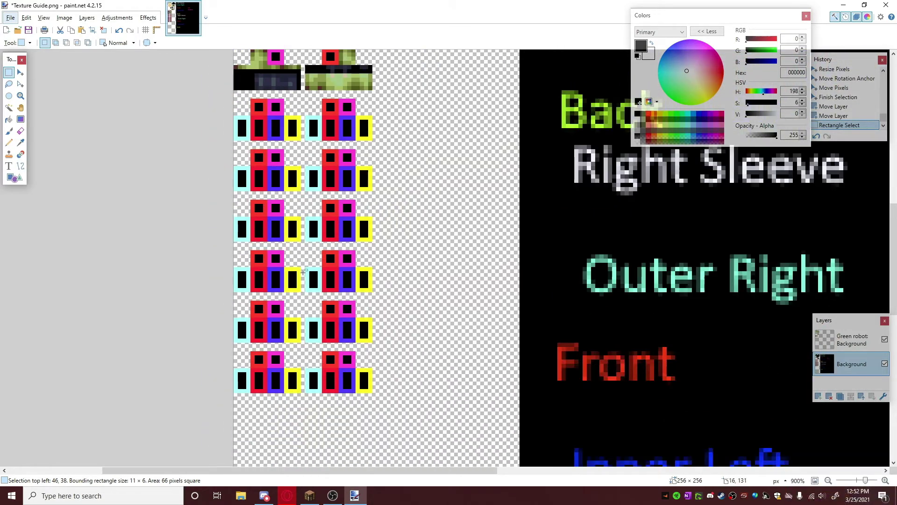
pyautogui.moveTo(239, 247); pyautogui.dragTo(385, 417)
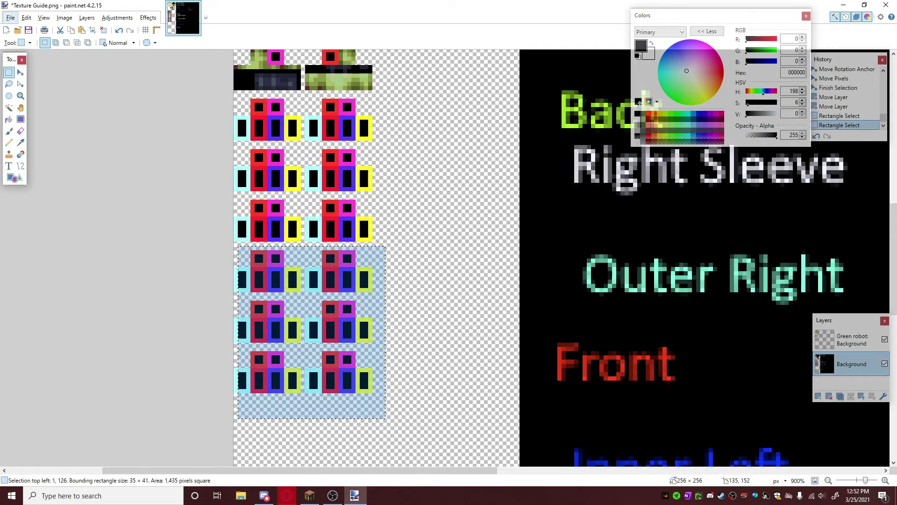
# Step: Save the image to the Desktop as a PNG named okfnlogqapegqd;f, keeping the default save settings and flattening the layers
pyautogui.hotkey('alt', 'Tab')
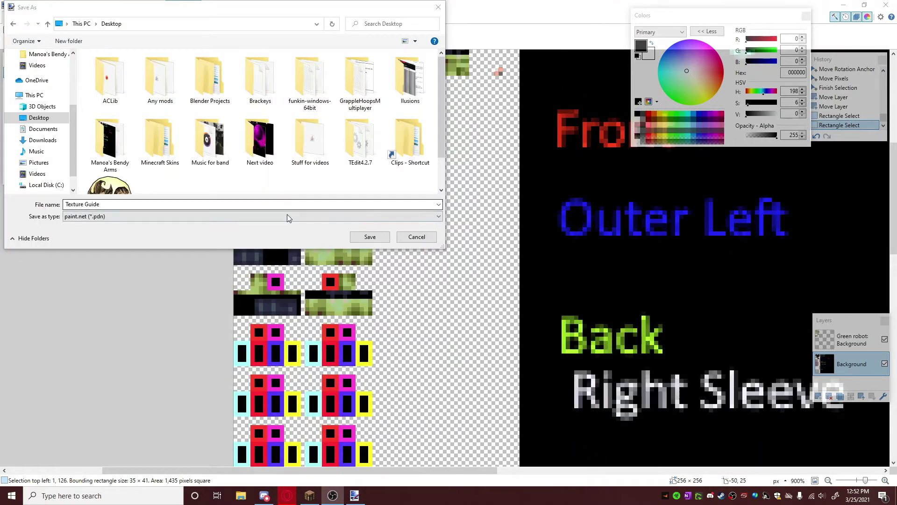
pyautogui.click(287, 217)
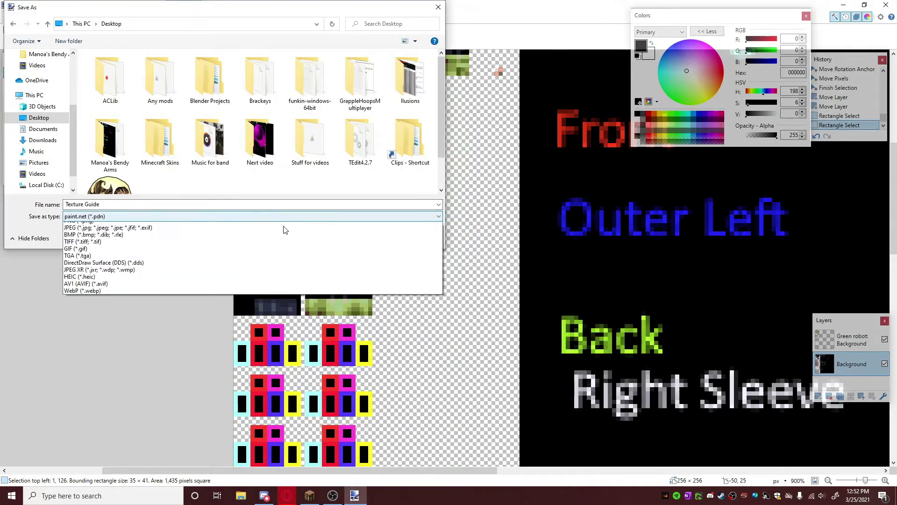
pyautogui.click(120, 232)
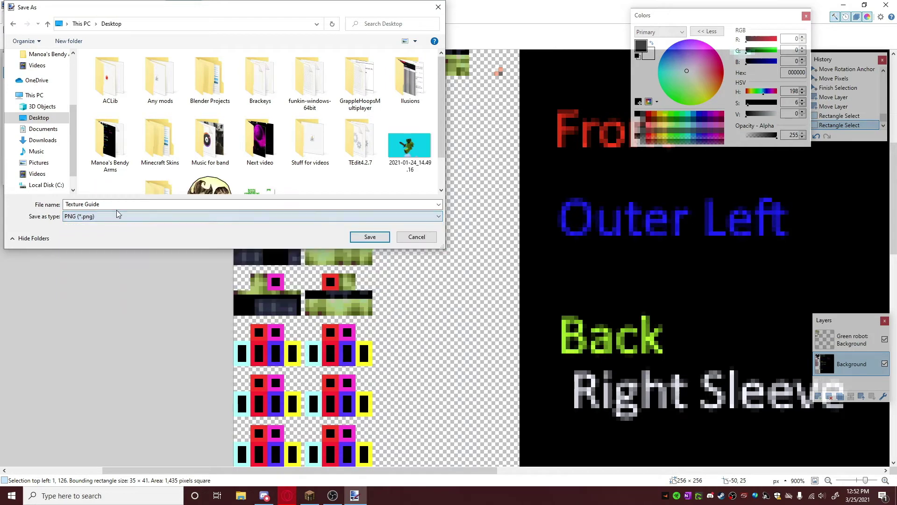
pyautogui.doubleClick(122, 204)
pyautogui.press('BackSpace')
pyautogui.hotkey('ctrl', 'BackSpace')
pyautogui.hotkey('ctrl', 'z')
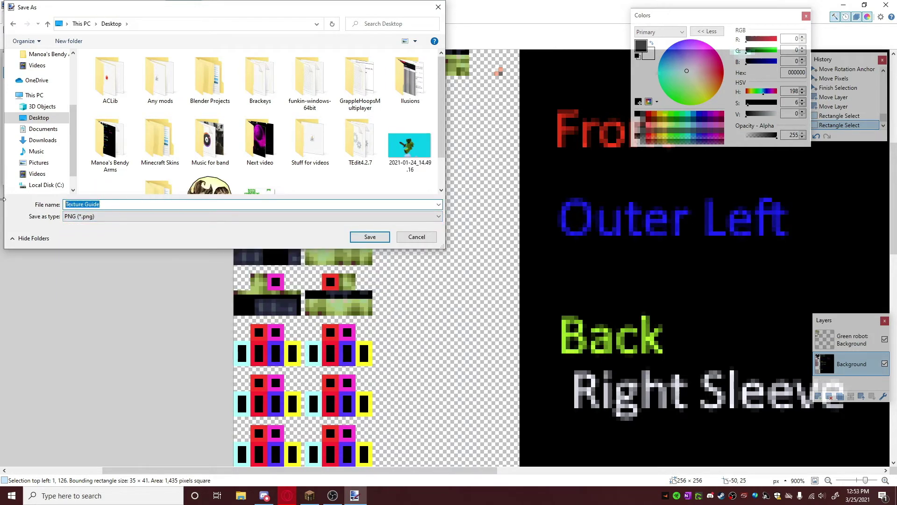
pyautogui.press('BackSpace')
pyautogui.press('Return')
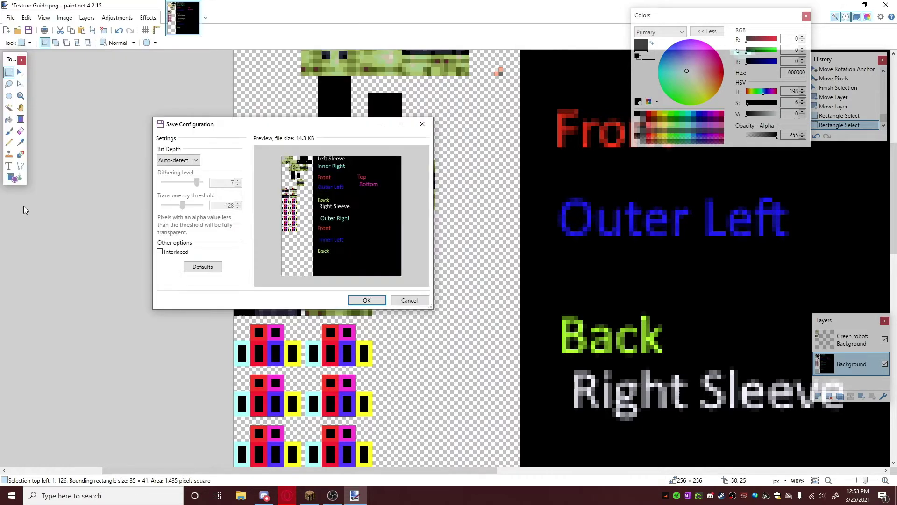
pyautogui.click(365, 300)
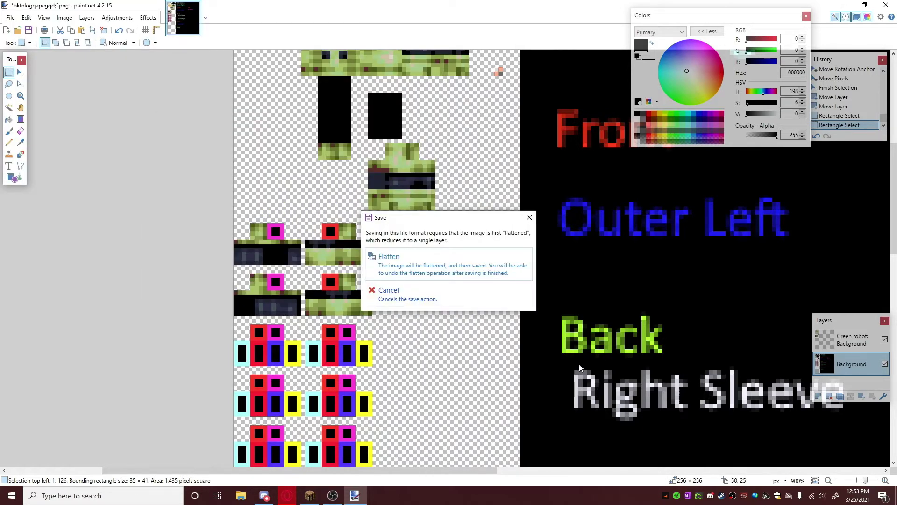
pyautogui.click(478, 277)
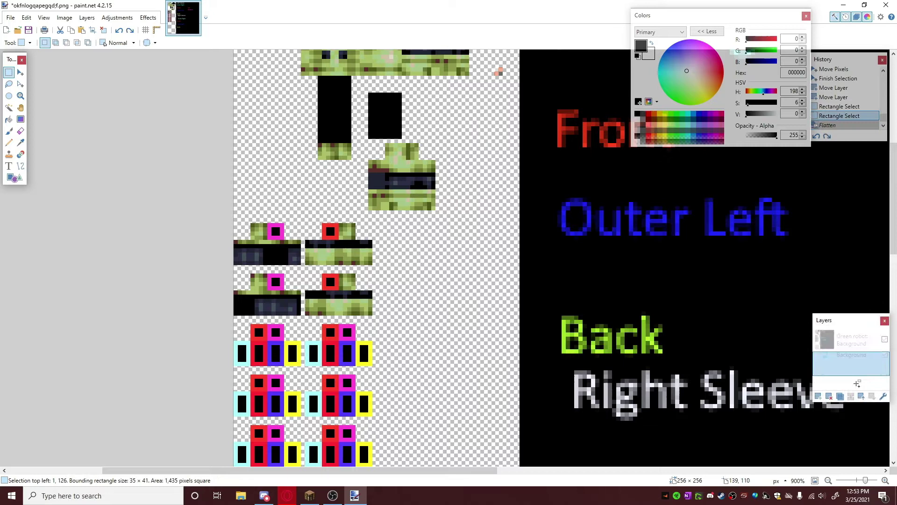
# Step: Delete the Background guide layer and save the remaining Green robot layer as okfnlogqapegqd;f in PNG format with the default settings
pyautogui.click(829, 396)
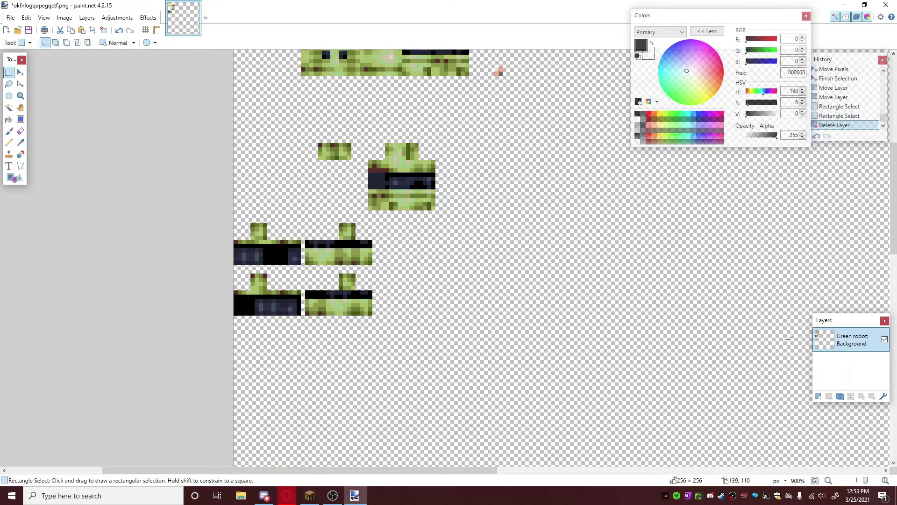
pyautogui.click(8, 18)
pyautogui.click(19, 89)
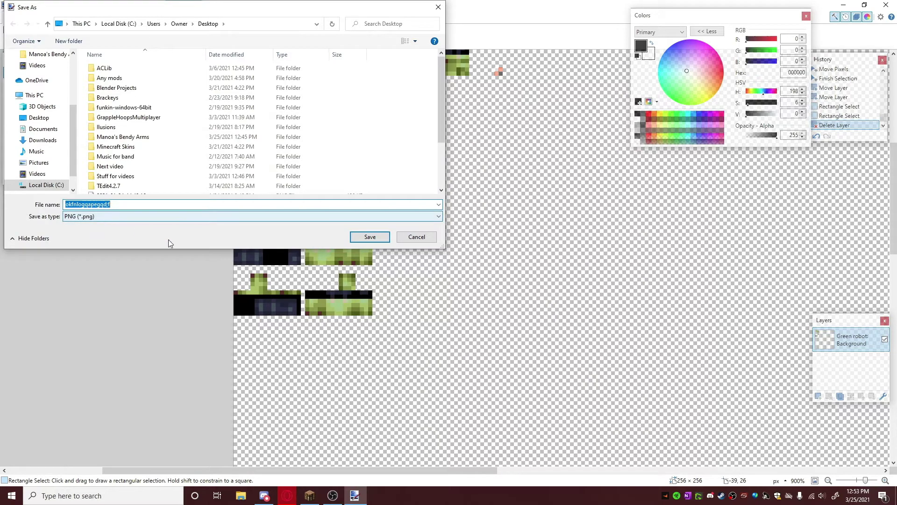
pyautogui.click(369, 236)
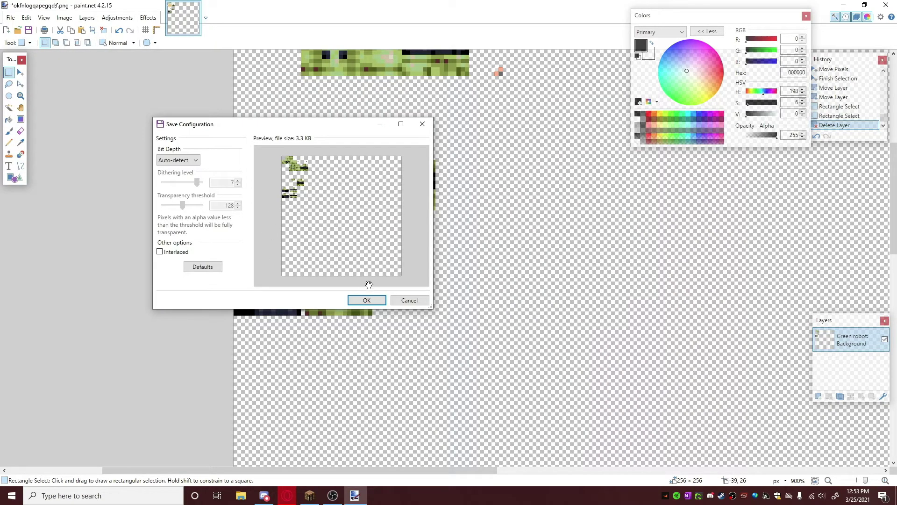
pyautogui.click(367, 299)
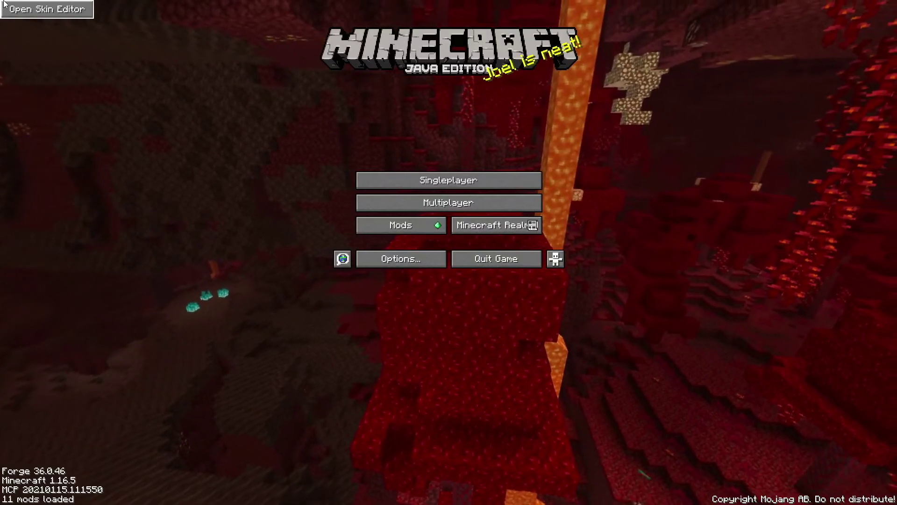
# Step: Switch to Minecraft and open its skin editor from the title screen
pyautogui.click(13, 12)
pyautogui.click(13, 12)
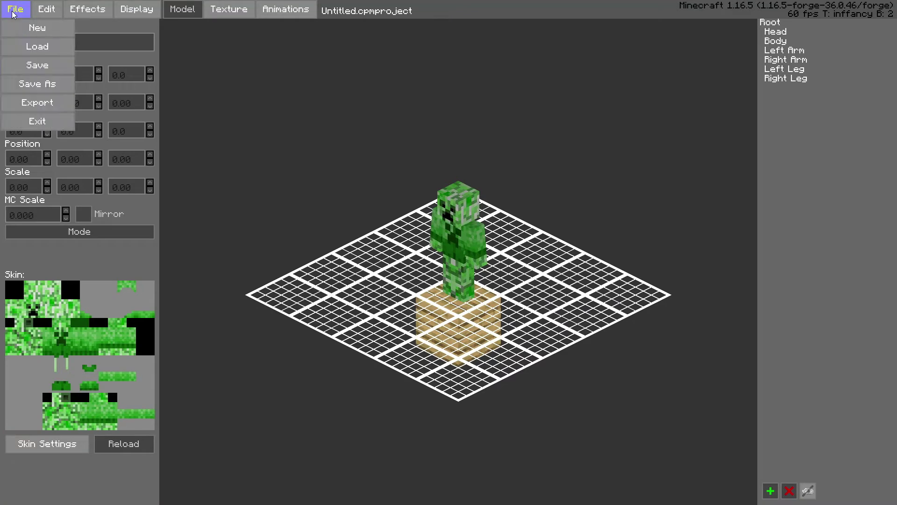
pyautogui.click(34, 52)
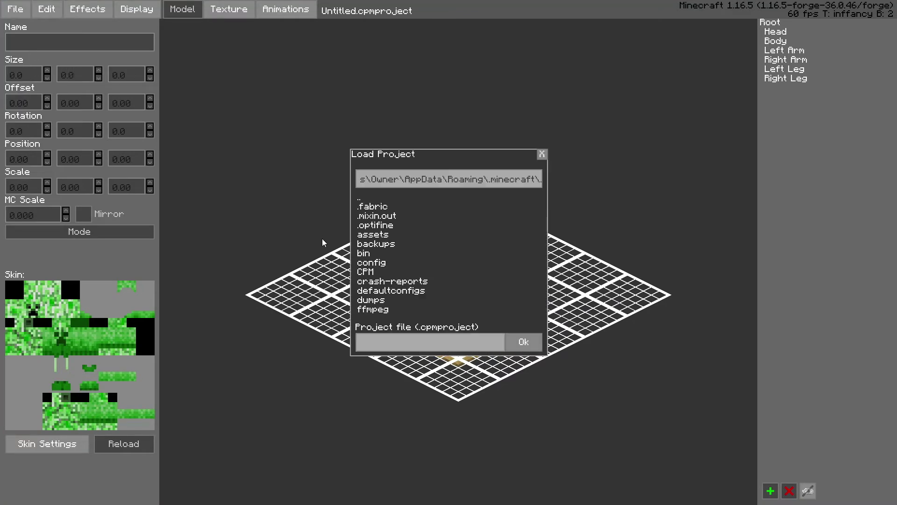
pyautogui.click(366, 278)
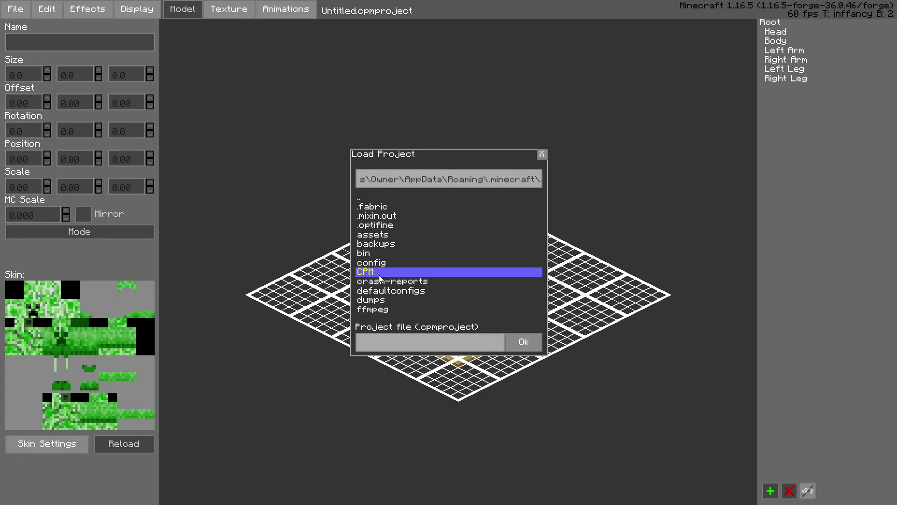
pyautogui.doubleClick(380, 278)
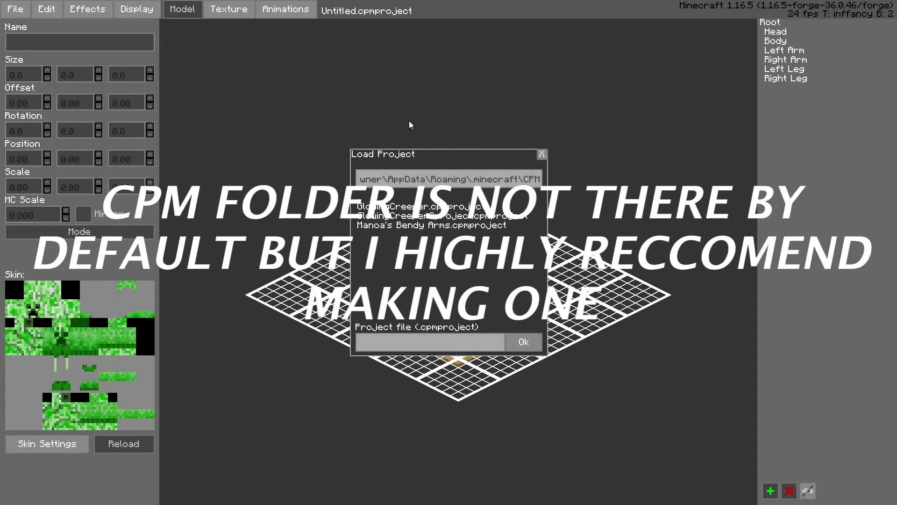
pyautogui.click(542, 154)
# Step: Load the Tutorial.cpmproject file from the CPM folder into the skin editor
pyautogui.click(14, 9)
pyautogui.click(36, 44)
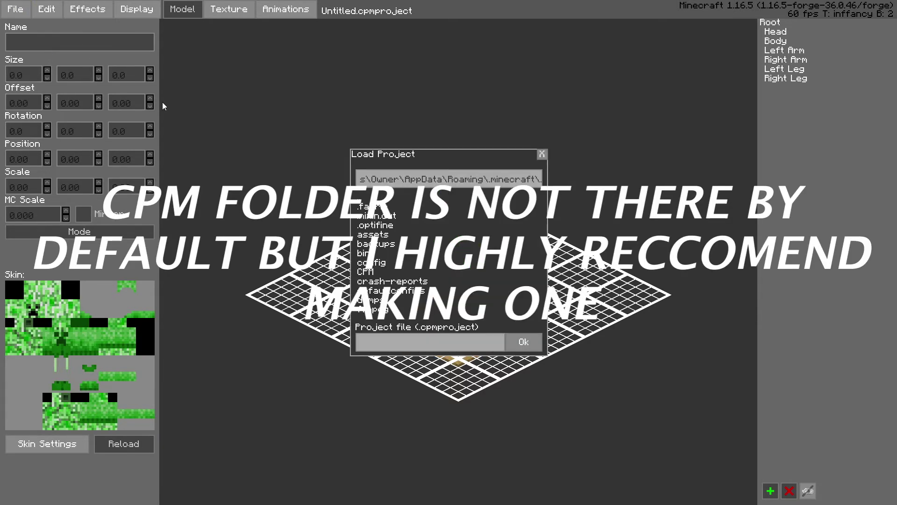
pyautogui.click(379, 275)
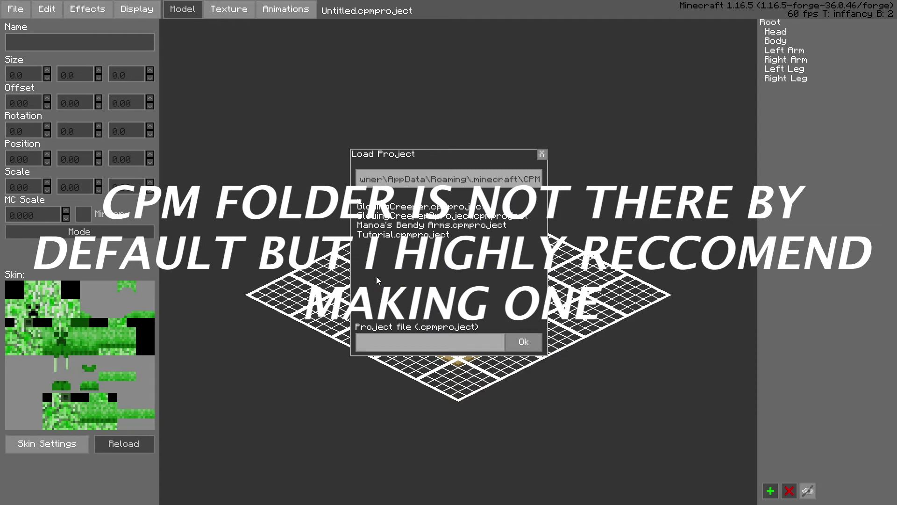
pyautogui.click(412, 236)
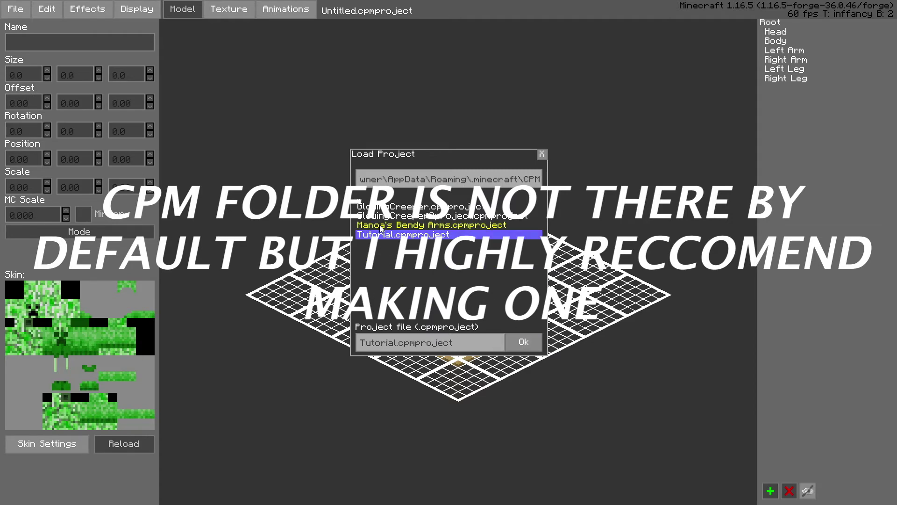
pyautogui.click(524, 343)
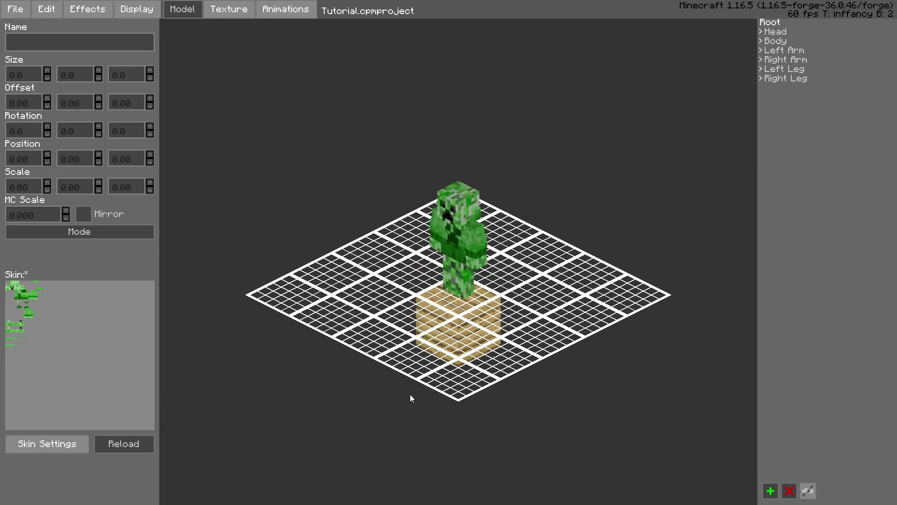
pyautogui.scroll(6, 420, 338)
pyautogui.moveTo(420, 338); pyautogui.dragTo(482, 365, button='middle')
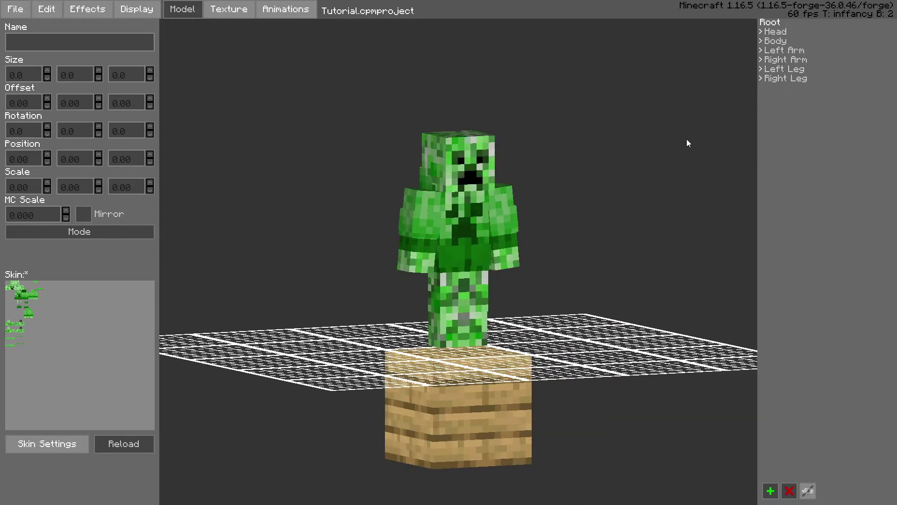
# Step: Try bending the Lower Left Arm by raising its X rotation to 7, and return it to 0
pyautogui.click(772, 50)
pyautogui.click(779, 69)
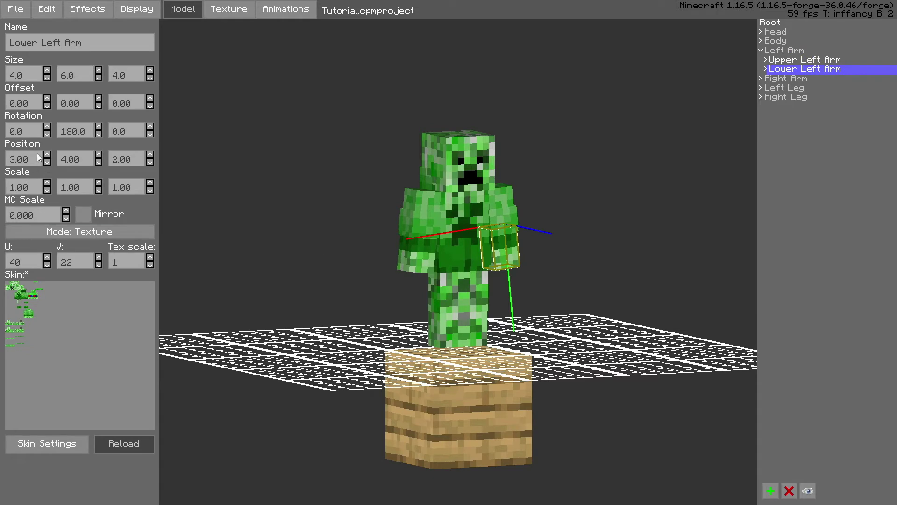
pyautogui.click(48, 128)
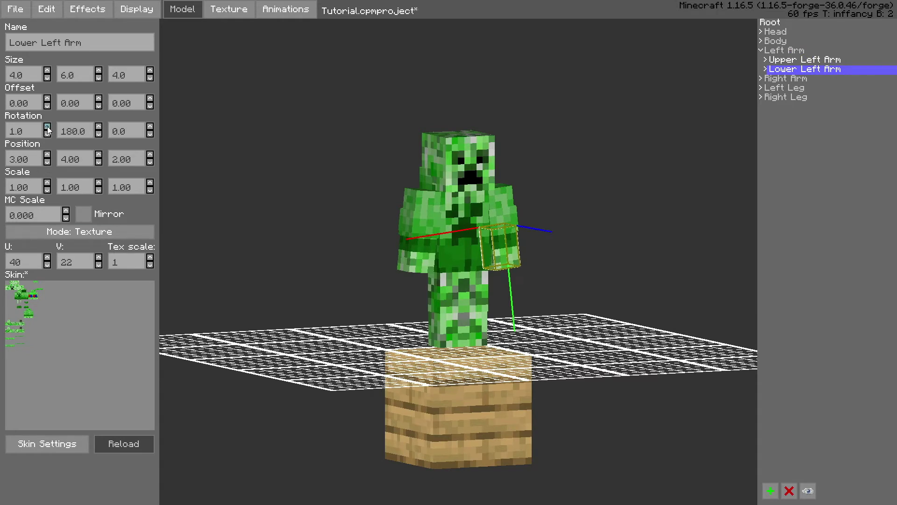
pyautogui.click(48, 128)
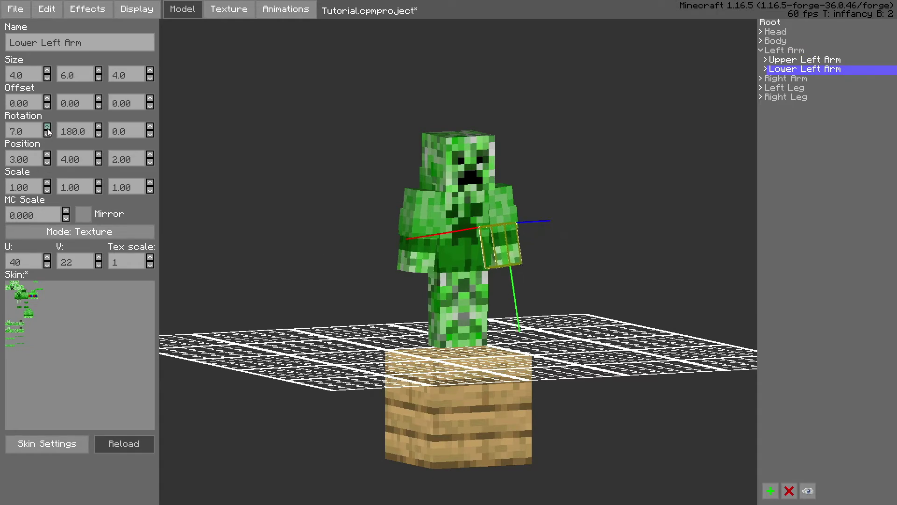
pyautogui.click(47, 134)
pyautogui.click(47, 134)
pyautogui.click(47, 135)
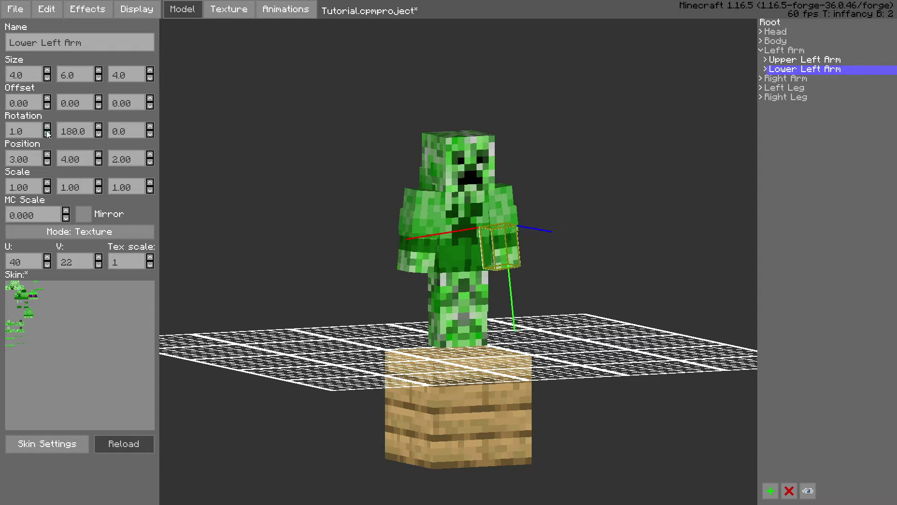
pyautogui.click(48, 134)
# Step: Expand the Upper Left Arm and Lower Left Arm in the model tree to examine their sleeve parts
pyautogui.moveTo(611, 260); pyautogui.dragTo(559, 260, button='middle')
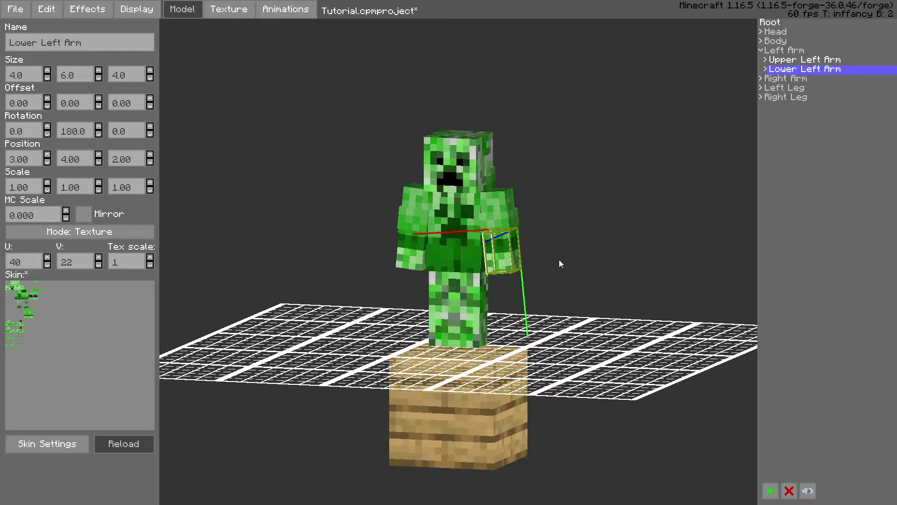
pyautogui.click(766, 59)
pyautogui.click(767, 79)
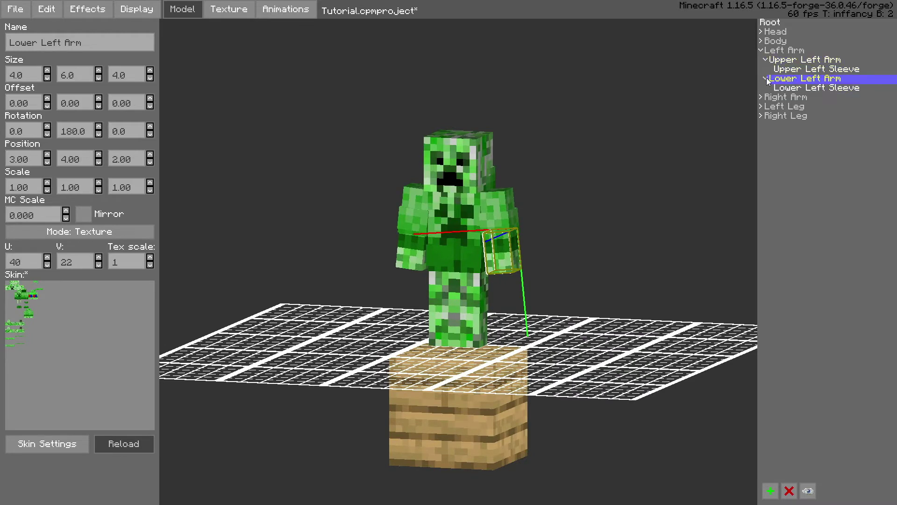
pyautogui.click(211, 14)
pyautogui.click(182, 9)
# Step: Open the custom skin loader from the skin settings and browse to the Desktop folder
pyautogui.click(47, 444)
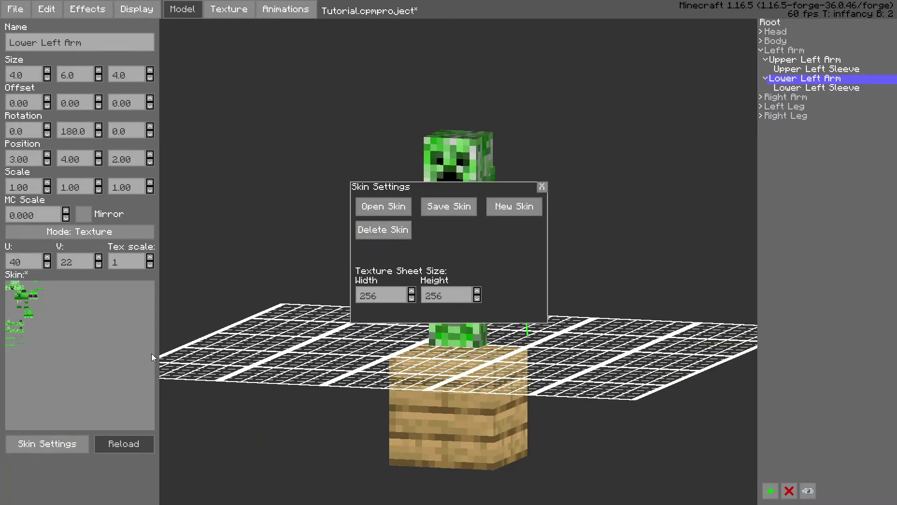
pyautogui.click(383, 206)
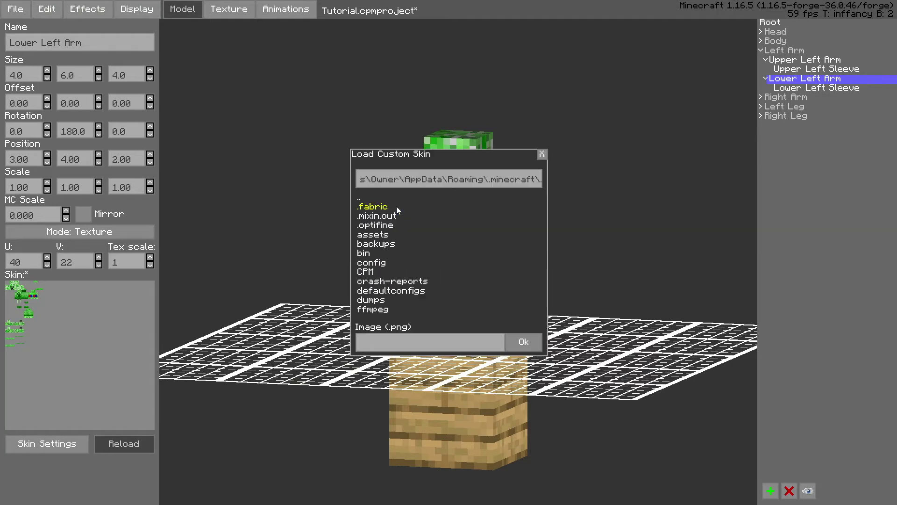
pyautogui.click(484, 182)
pyautogui.press('BackSpace')
pyautogui.press('BackSpace')
pyautogui.press('BackSpace')
pyautogui.press('BackSpace')
pyautogui.press('BackSpace')
pyautogui.press('BackSpace')
pyautogui.press('BackSpace')
pyautogui.press('BackSpace')
pyautogui.press('BackSpace')
pyautogui.press('BackSpace')
pyautogui.press('BackSpace')
pyautogui.press('BackSpace')
pyautogui.press('BackSpace')
pyautogui.press('BackSpace')
pyautogui.press('BackSpace')
pyautogui.press('BackSpace')
pyautogui.press('BackSpace')
pyautogui.press('BackSpace')
pyautogui.press('BackSpace')
pyautogui.press('BackSpace')
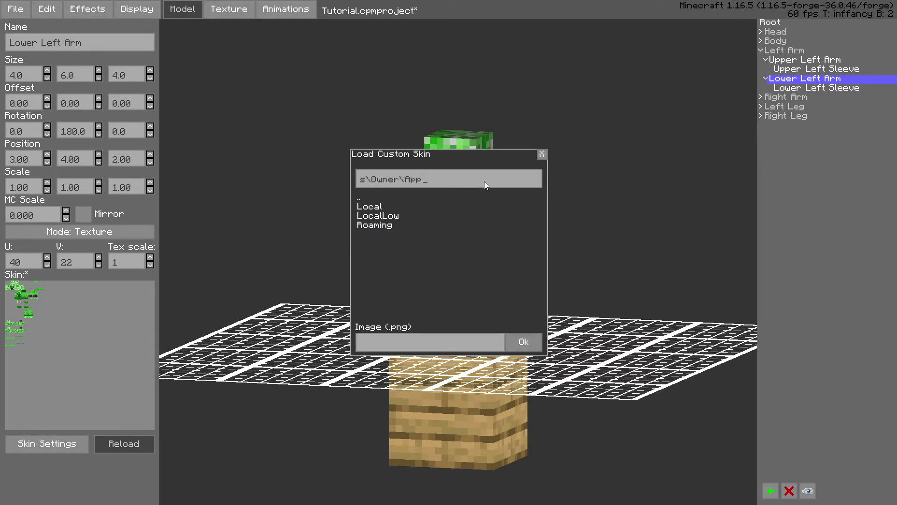
pyautogui.press('BackSpace')
pyautogui.press('BackSpace')
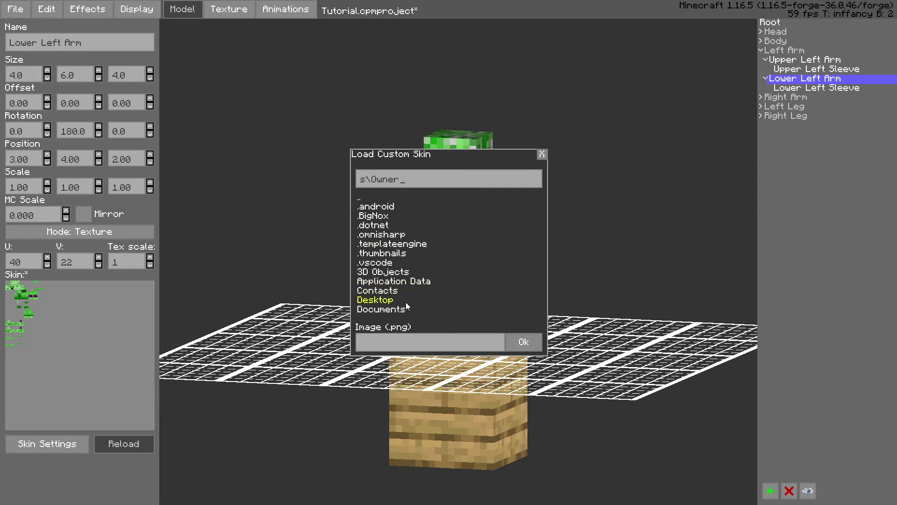
pyautogui.click(375, 300)
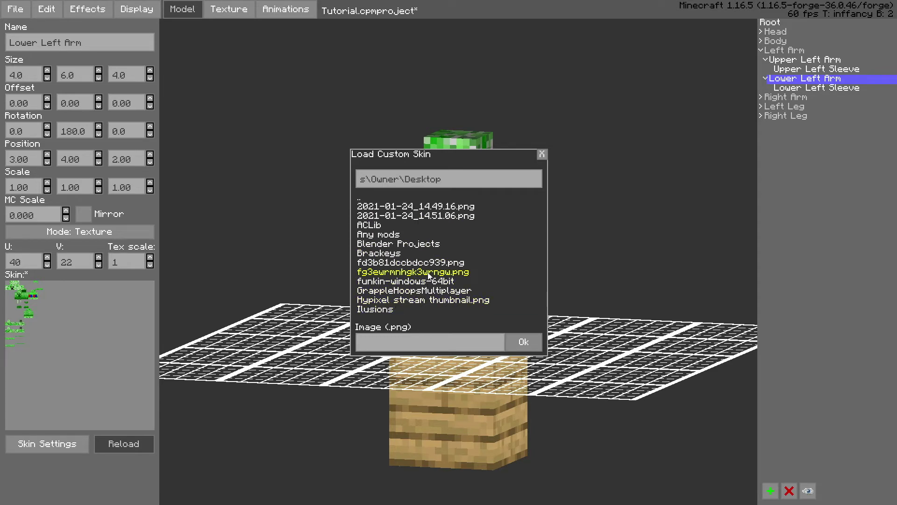
# Step: Load fd3b81dccbdcc939.png as the model's skin
pyautogui.click(428, 263)
pyautogui.click(509, 349)
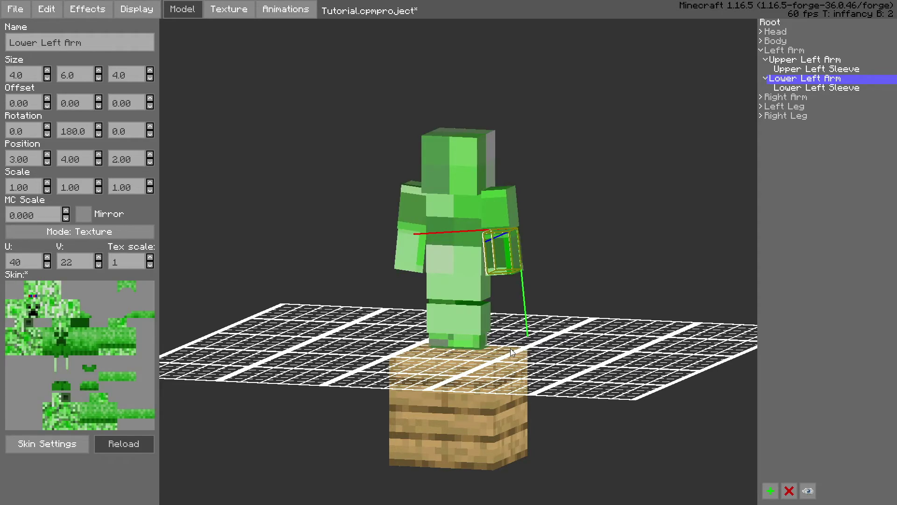
# Step: Load fg3ewrmnhgk3wrngw.png from the Desktop as the model's custom skin
pyautogui.click(63, 447)
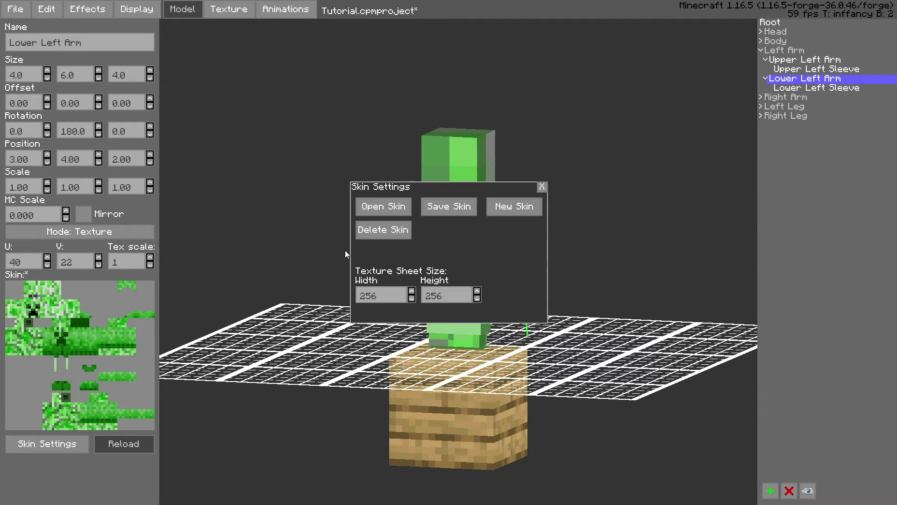
pyautogui.click(383, 208)
pyautogui.click(423, 273)
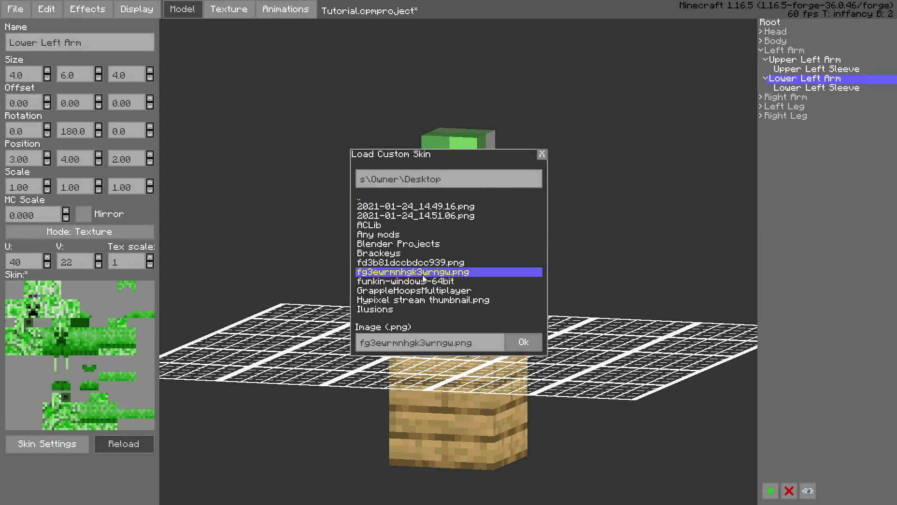
pyautogui.click(517, 339)
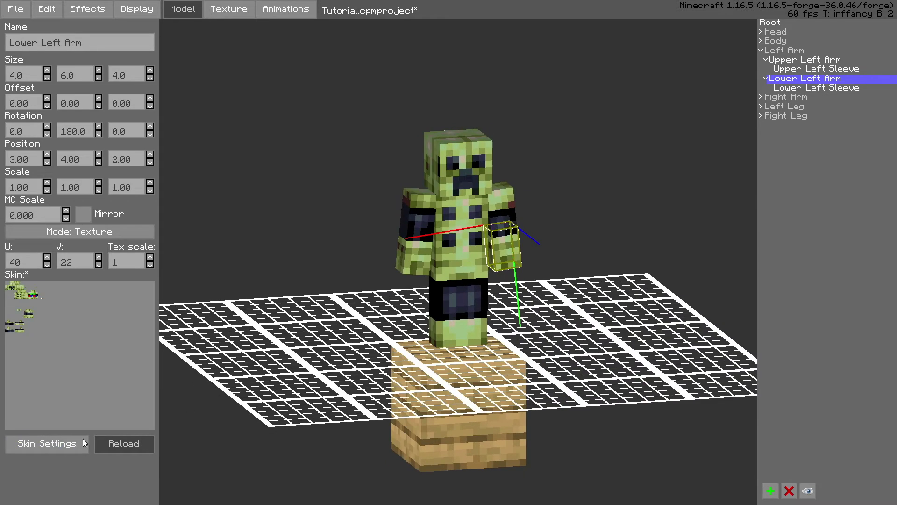
pyautogui.click(84, 442)
pyautogui.click(542, 186)
# Step: Add a second layer to the whole model
pyautogui.scroll(5, 568, 232)
pyautogui.moveTo(615, 257); pyautogui.dragTo(645, 333)
pyautogui.click(59, 6)
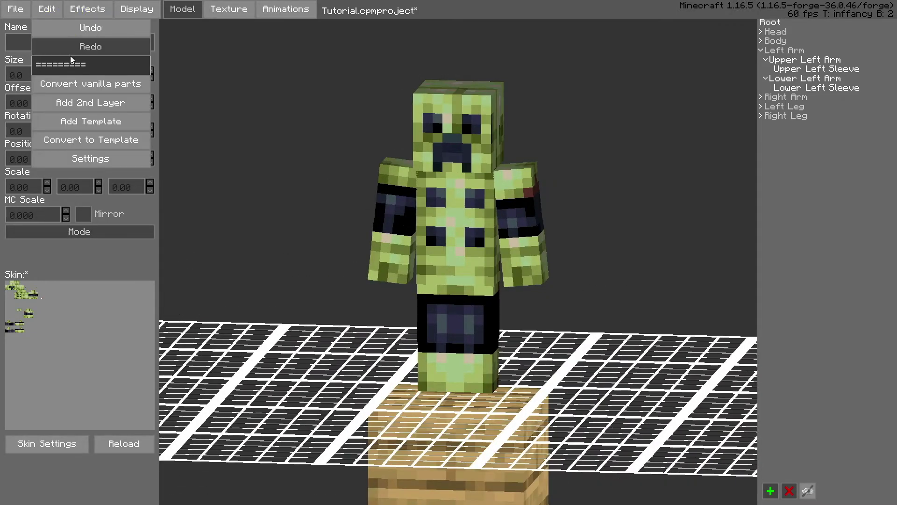
pyautogui.click(75, 104)
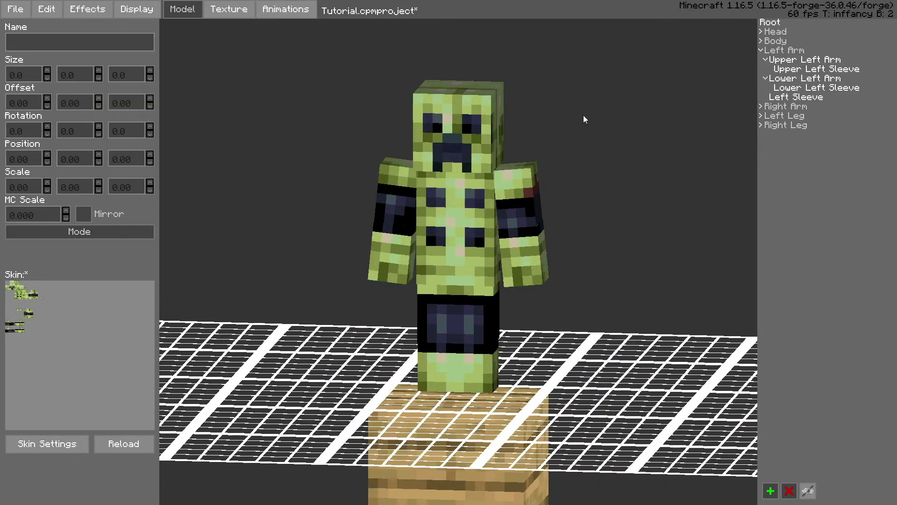
# Step: Delete one duplicate Hat part from the Head group
pyautogui.click(761, 32)
pyautogui.click(774, 59)
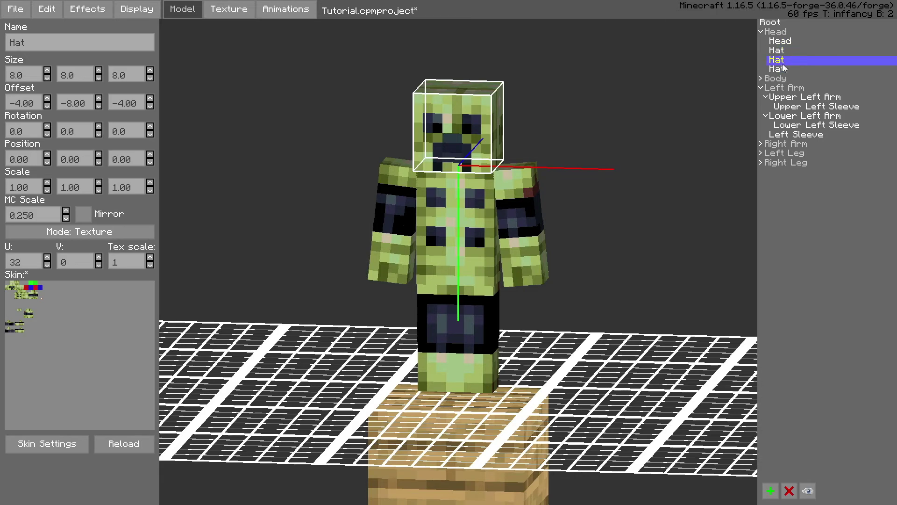
pyautogui.click(790, 490)
pyautogui.click(777, 59)
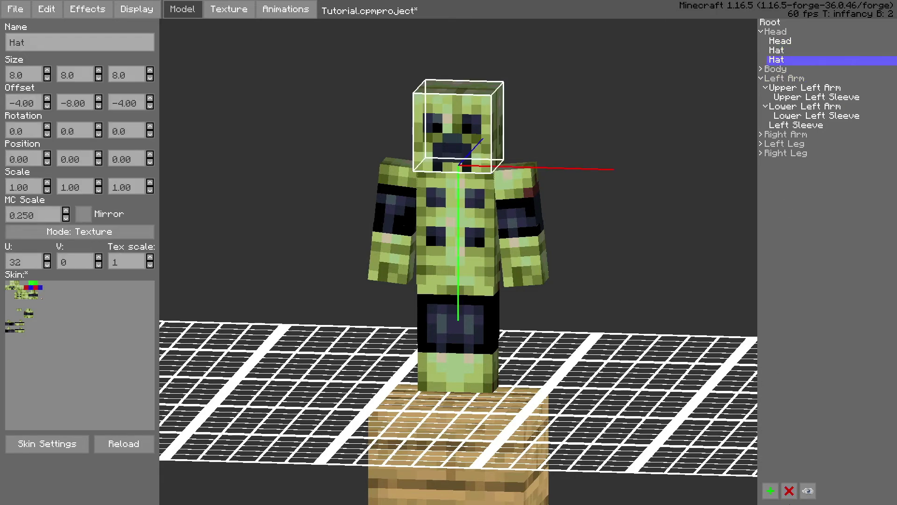
# Step: Examine the Body group's jacket parts, and collapse the Head, Body and Left Arm groups
pyautogui.click(761, 69)
pyautogui.click(761, 70)
pyautogui.click(760, 28)
pyautogui.click(762, 69)
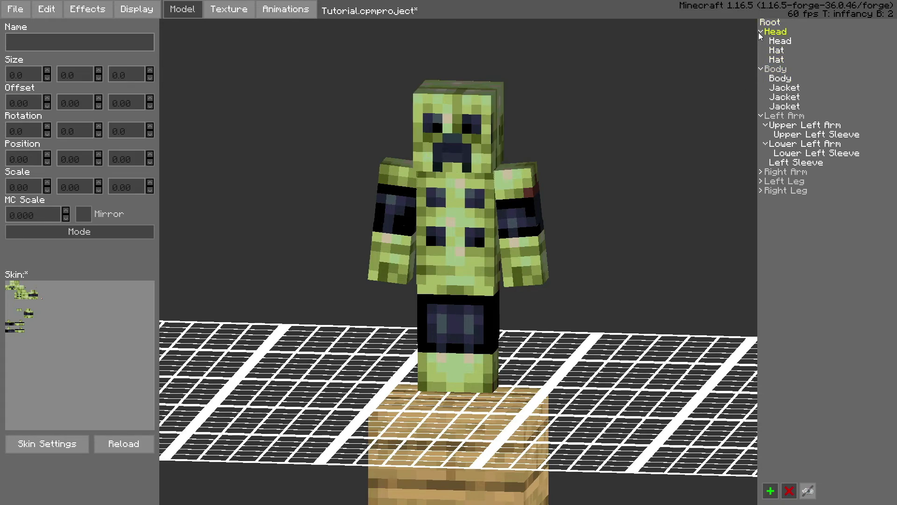
pyautogui.click(761, 31)
pyautogui.click(761, 41)
pyautogui.click(761, 50)
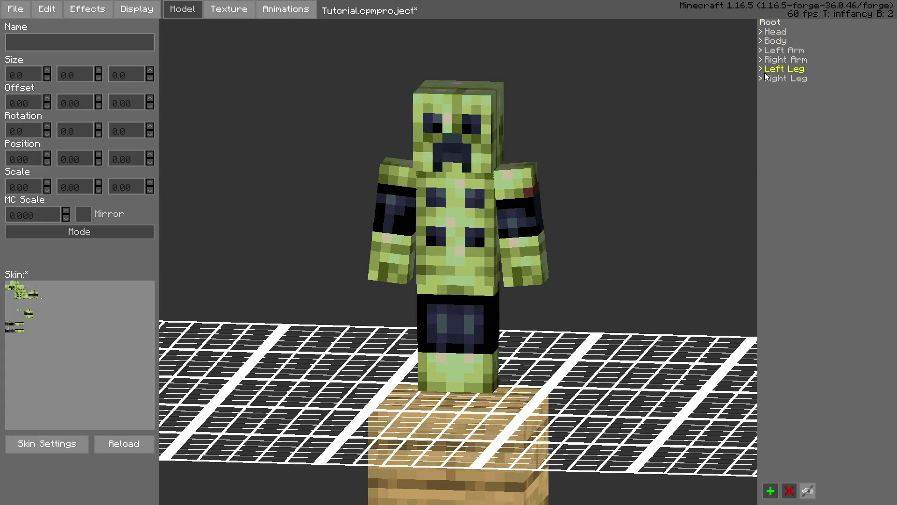
# Step: Examine the Right Arm and Left Leg parts, including the Upper Right Arm, Right Sleeve, Left Pants Leg and Lower Left Leg
pyautogui.moveTo(673, 233); pyautogui.dragTo(443, 134, button='middle')
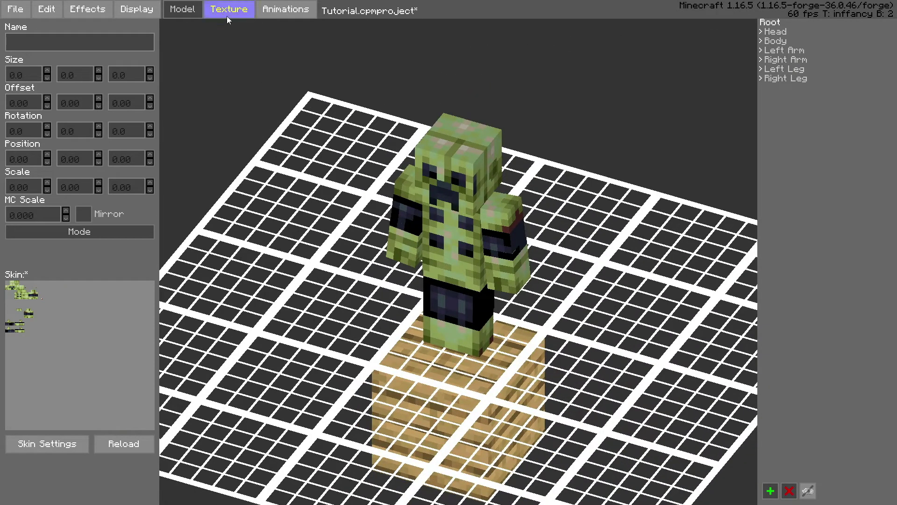
pyautogui.click(761, 59)
pyautogui.click(790, 79)
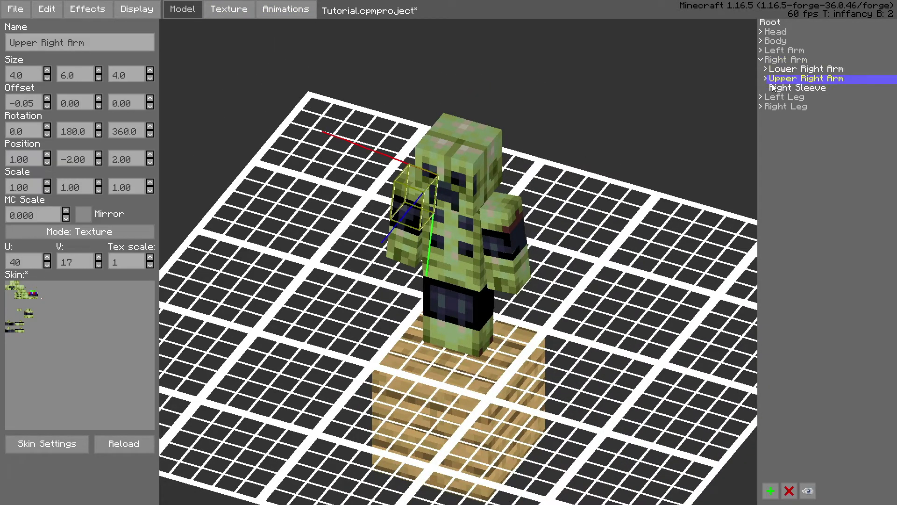
pyautogui.click(777, 88)
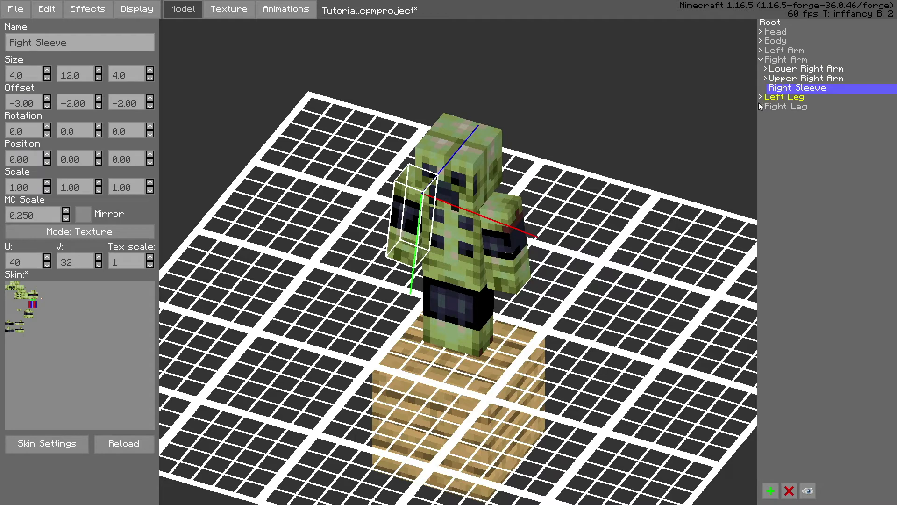
pyautogui.click(761, 98)
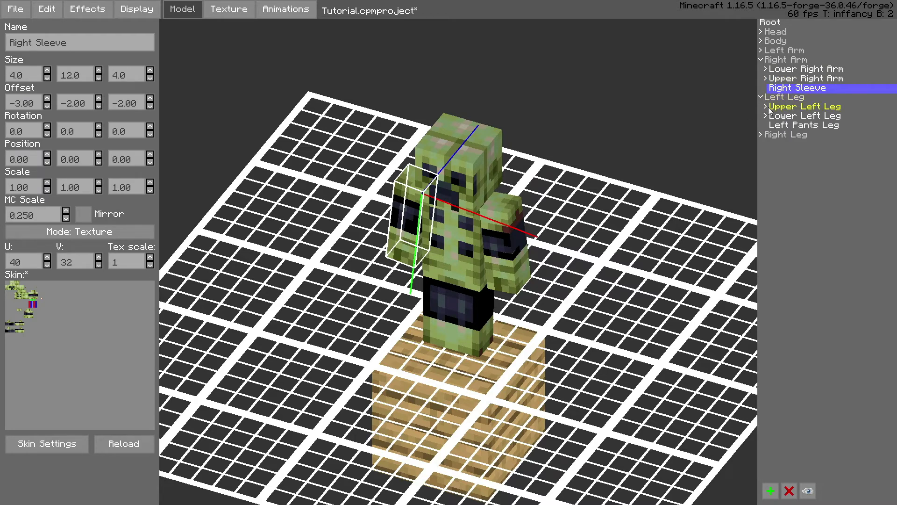
pyautogui.click(779, 119)
pyautogui.click(784, 127)
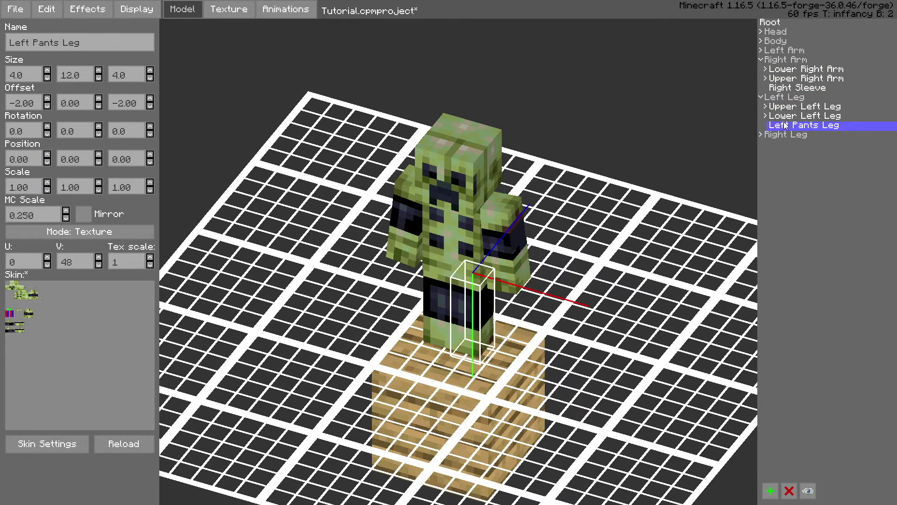
pyautogui.click(787, 119)
pyautogui.click(788, 127)
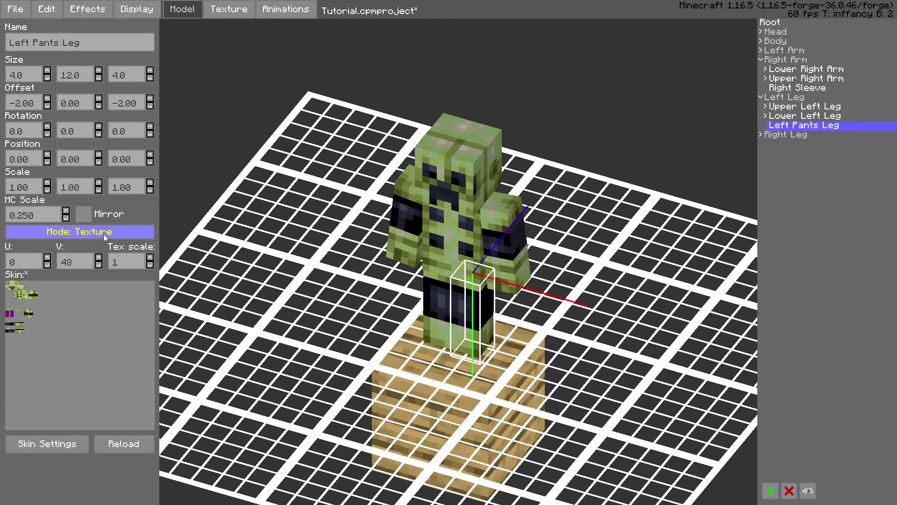
pyautogui.click(780, 119)
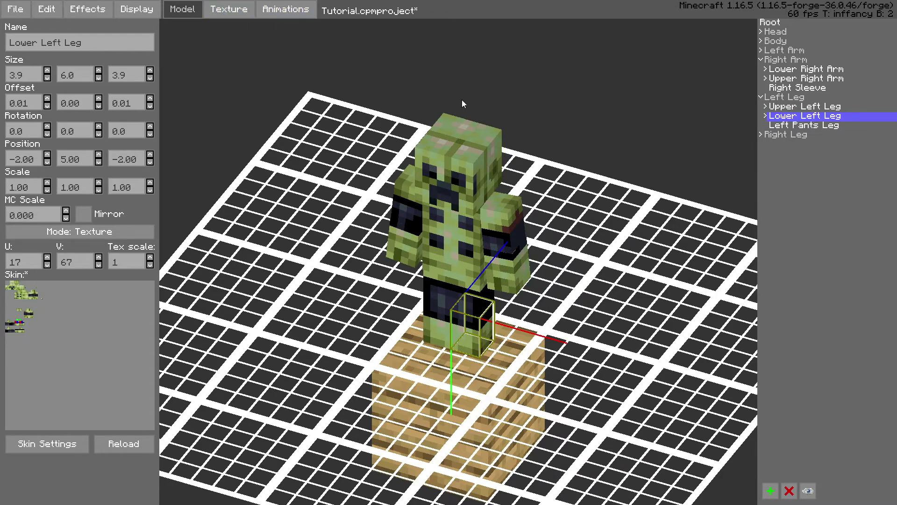
# Step: Open the texture editor and examine the area the Lower Left Leg uses on the skin texture
pyautogui.click(220, 9)
pyautogui.scroll(4, 691, 125)
pyautogui.moveTo(692, 124); pyautogui.dragTo(813, 224, button='middle')
pyautogui.scroll(5, 722, 148)
pyautogui.scroll(2, 644, 154)
pyautogui.moveTo(710, 152); pyautogui.dragTo(875, 230, button='middle')
pyautogui.scroll(4, 773, 172)
pyautogui.moveTo(677, 169); pyautogui.dragTo(807, 213, button='middle')
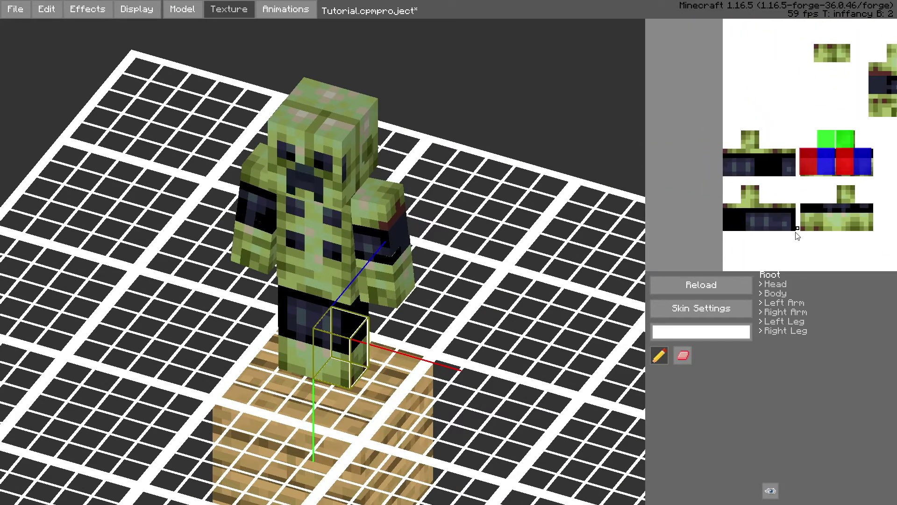
pyautogui.click(762, 304)
pyautogui.click(762, 303)
pyautogui.click(762, 322)
pyautogui.click(776, 340)
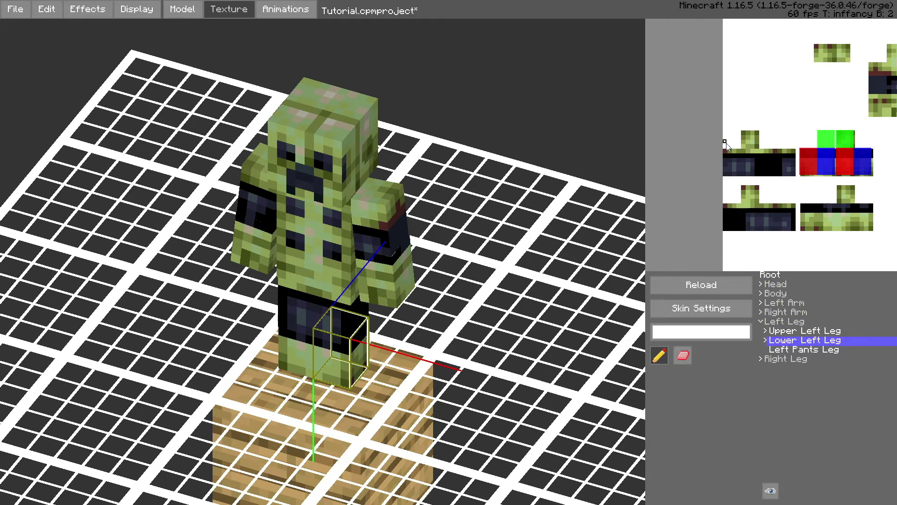
# Step: Select the Right Sleeve in the Right Arm group and look for its area on the skin texture
pyautogui.click(762, 312)
pyautogui.click(777, 341)
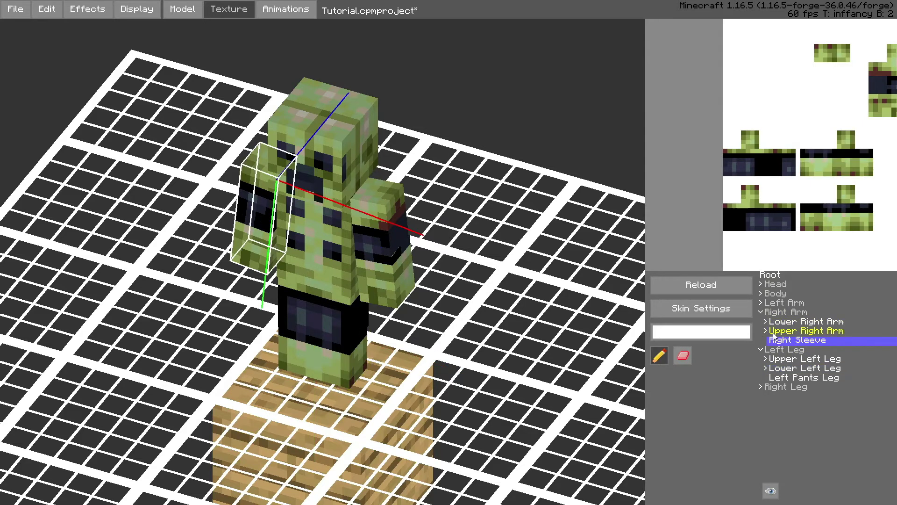
pyautogui.moveTo(790, 222); pyautogui.dragTo(672, 105, button='right')
pyautogui.scroll(-2, 671, 105)
pyautogui.moveTo(671, 105); pyautogui.dragTo(658, 167, button='middle')
# Step: Return to the model editor and examine the Lower Right Sleeve and Upper Right Arm settings and the Upper Right Arm's child part
pyautogui.click(185, 10)
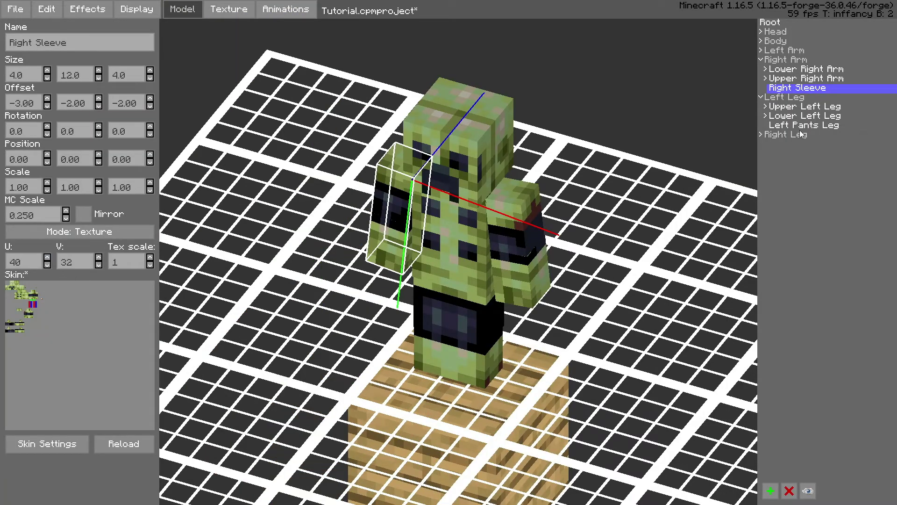
pyautogui.click(766, 70)
pyautogui.click(785, 80)
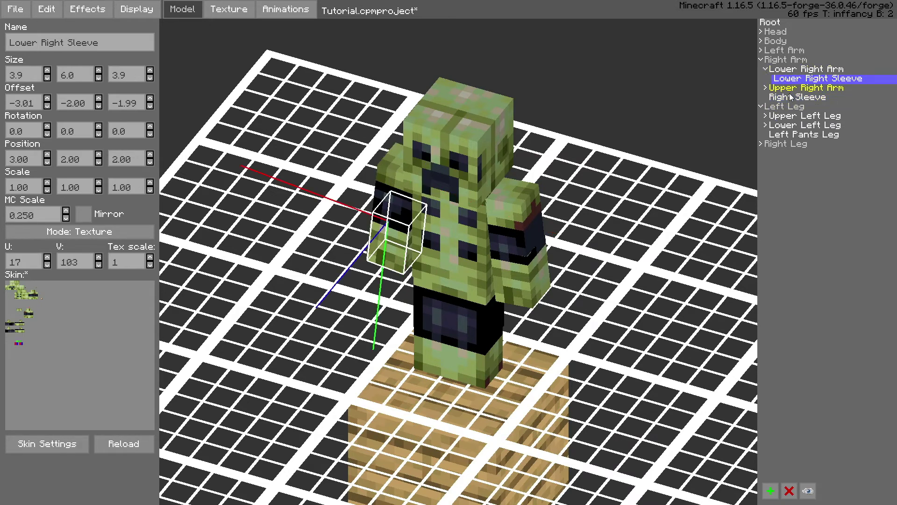
pyautogui.click(790, 92)
pyautogui.click(766, 70)
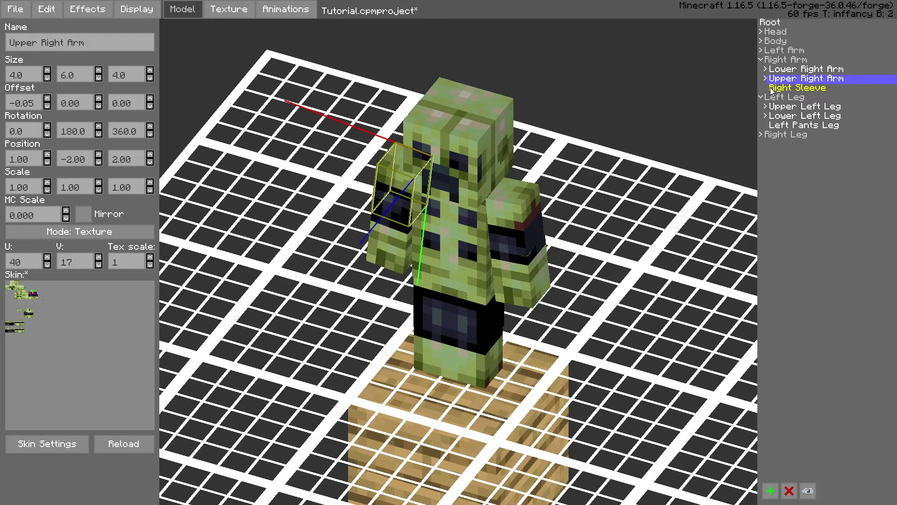
pyautogui.click(772, 89)
pyautogui.click(766, 78)
pyautogui.click(780, 80)
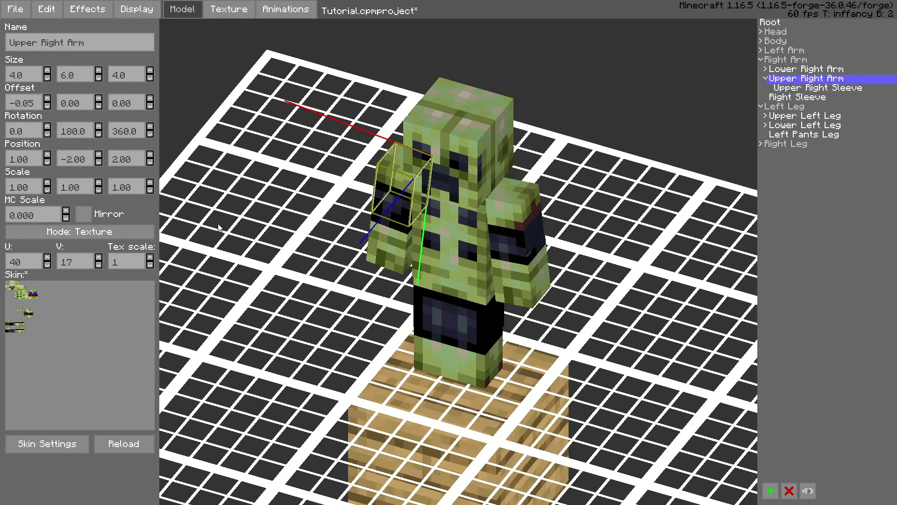
# Step: Shift the Upper Right Arm's texture U offset to 43
pyautogui.click(48, 258)
pyautogui.click(47, 259)
pyautogui.click(47, 258)
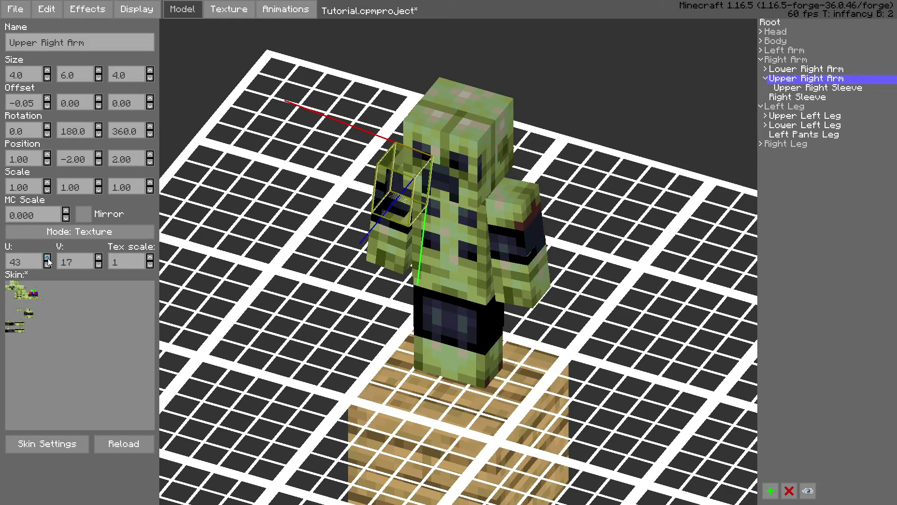
pyautogui.click(47, 258)
pyautogui.click(47, 258)
pyautogui.click(47, 259)
pyautogui.click(48, 258)
pyautogui.click(46, 263)
pyautogui.click(46, 263)
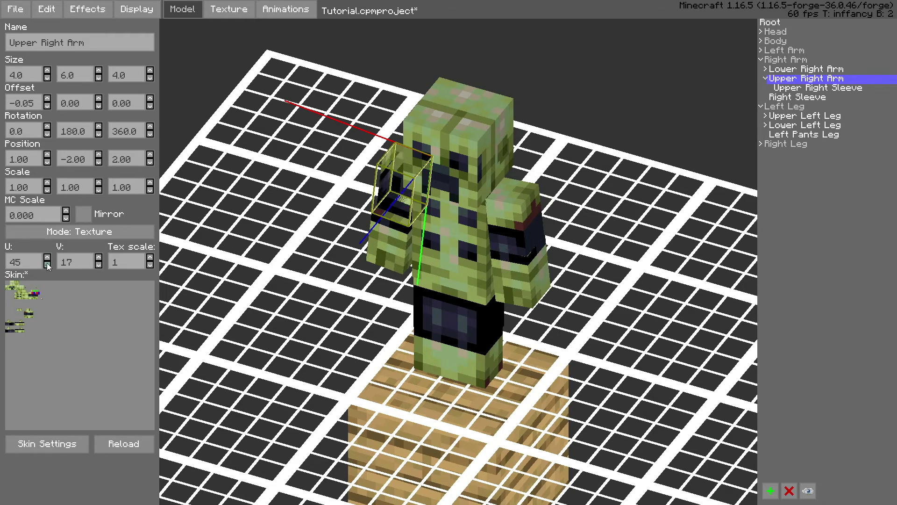
pyautogui.click(47, 265)
pyautogui.click(47, 265)
# Step: Raise the Upper Right Arm's texture V offset to 50
pyautogui.click(98, 258)
pyautogui.click(98, 259)
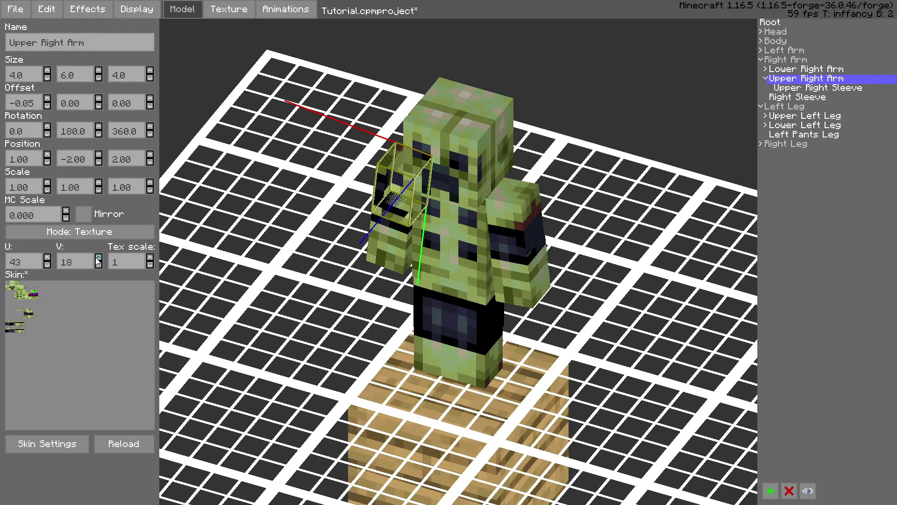
pyautogui.click(98, 259)
pyautogui.click(99, 258)
pyautogui.click(98, 259)
pyautogui.click(98, 258)
pyautogui.click(98, 258)
pyautogui.click(98, 258)
pyautogui.click(98, 258)
pyautogui.click(98, 259)
pyautogui.click(99, 258)
pyautogui.click(98, 259)
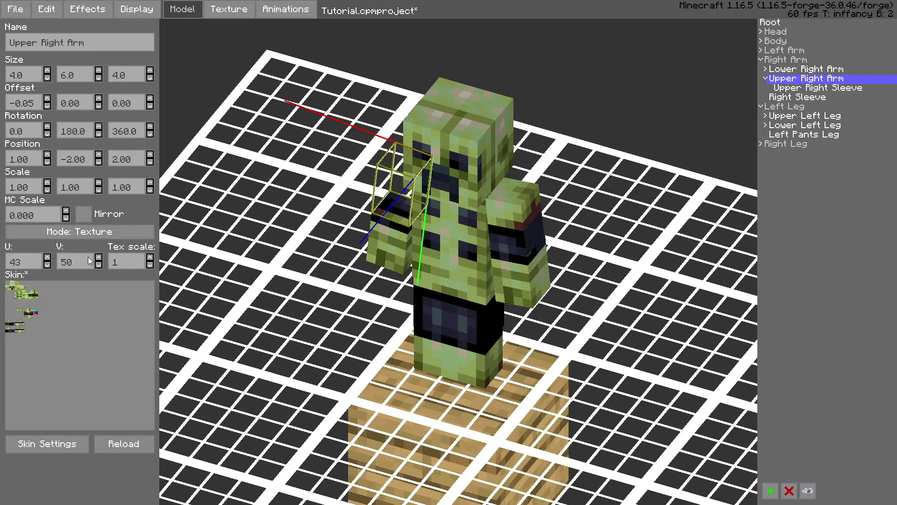
# Step: Set the Upper Right Arm's V offset to 100 and lower its U offset, placing its texture area on blank skin space
pyautogui.press('BackSpace')
pyautogui.press('BackSpace')
pyautogui.write('100')
pyautogui.click(49, 267)
pyautogui.click(50, 267)
pyautogui.click(50, 266)
pyautogui.click(50, 267)
pyautogui.click(50, 266)
pyautogui.click(50, 267)
pyautogui.click(50, 267)
pyautogui.click(49, 266)
pyautogui.click(50, 266)
pyautogui.click(50, 266)
pyautogui.click(49, 267)
pyautogui.click(49, 266)
pyautogui.click(49, 266)
pyautogui.click(49, 267)
pyautogui.click(50, 266)
pyautogui.click(49, 267)
pyautogui.click(48, 264)
pyautogui.click(47, 265)
pyautogui.click(47, 265)
pyautogui.click(47, 265)
pyautogui.click(47, 264)
pyautogui.click(99, 258)
pyautogui.click(98, 258)
pyautogui.click(99, 265)
pyautogui.click(98, 265)
# Step: Open the texture editor and start painting the Upper Right Arm's relocated texture area with white (FFFFFF)
pyautogui.click(216, 5)
pyautogui.scroll(3, 801, 198)
pyautogui.moveTo(732, 202); pyautogui.dragTo(838, 201, button='middle')
pyautogui.click(691, 330)
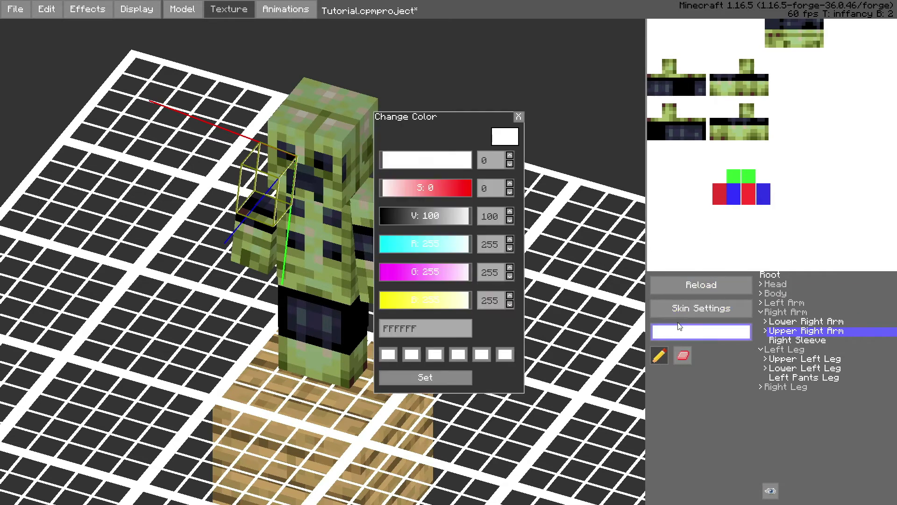
pyautogui.click(460, 196)
pyautogui.click(517, 117)
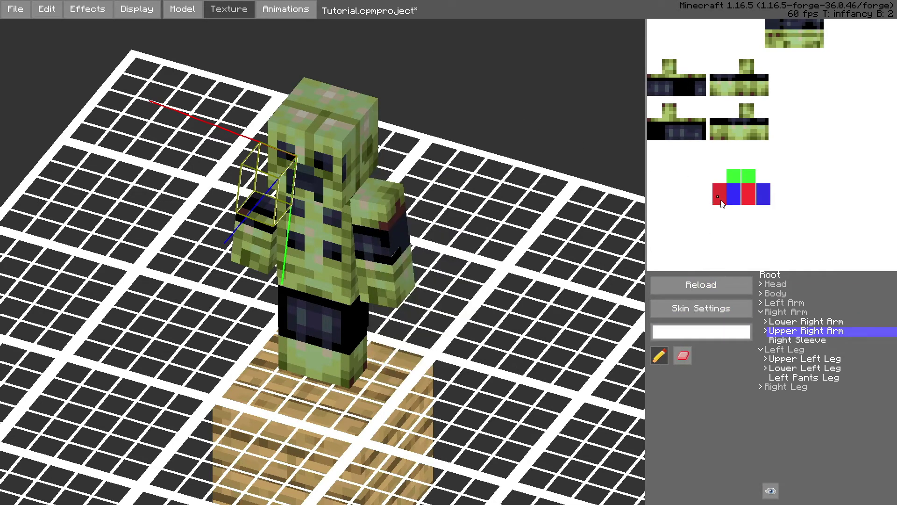
pyautogui.moveTo(721, 200)
pyautogui.mouseDown()
pyautogui.moveTo(746, 196)
pyautogui.moveTo(731, 192)
pyautogui.moveTo(763, 201)
pyautogui.moveTo(747, 178)
pyautogui.moveTo(720, 195)
pyautogui.mouseUp()
# Step: Finish painting the Upper Right Arm's texture area white and inspect the arms from several sides
pyautogui.moveTo(751, 164)
pyautogui.mouseDown(button='middle')
pyautogui.moveTo(766, 189)
pyautogui.moveTo(750, 192)
pyautogui.moveTo(855, 211)
pyautogui.mouseUp(button='middle')
pyautogui.scroll(2, 779, 216)
pyautogui.moveTo(737, 209); pyautogui.dragTo(817, 206, button='middle')
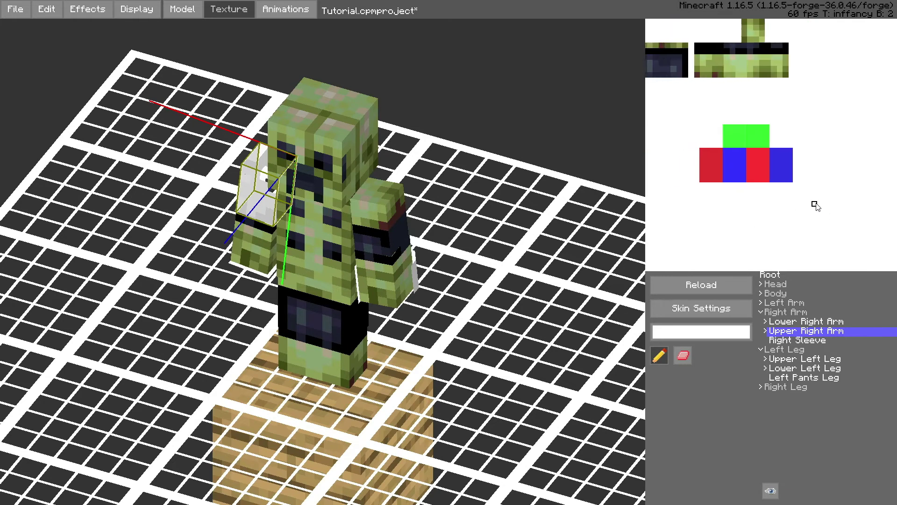
pyautogui.moveTo(732, 180)
pyautogui.mouseDown()
pyautogui.moveTo(715, 154)
pyautogui.moveTo(785, 160)
pyautogui.moveTo(737, 134)
pyautogui.moveTo(768, 134)
pyautogui.moveTo(766, 158)
pyautogui.moveTo(732, 134)
pyautogui.moveTo(830, 153)
pyautogui.mouseUp()
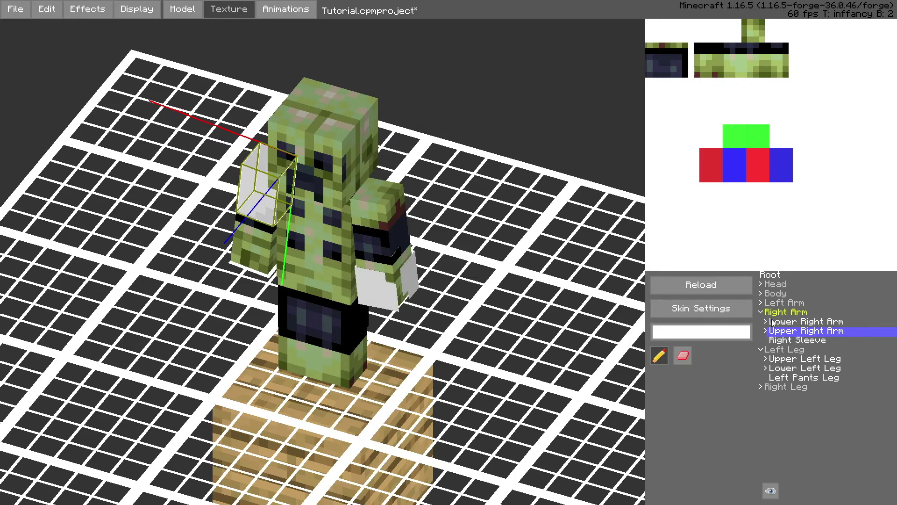
pyautogui.moveTo(420, 231); pyautogui.dragTo(626, 255, button='middle')
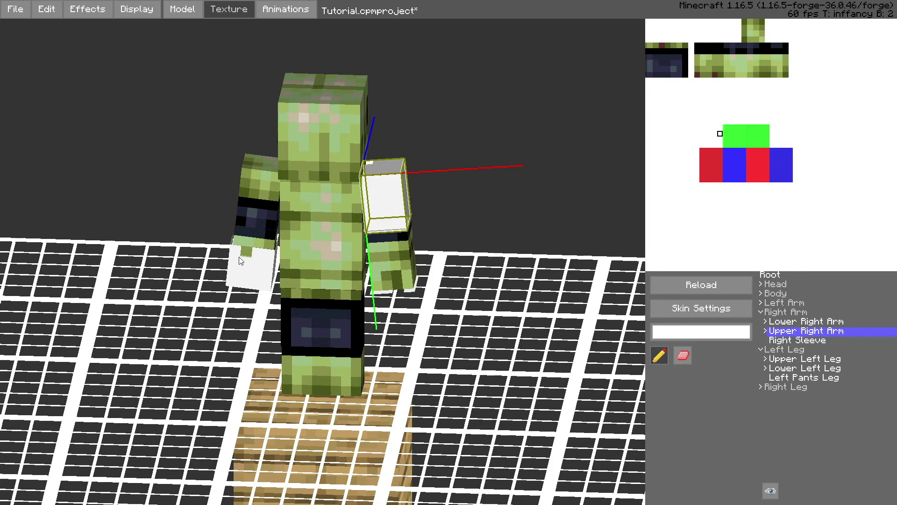
pyautogui.moveTo(241, 259); pyautogui.dragTo(336, 271, button='middle')
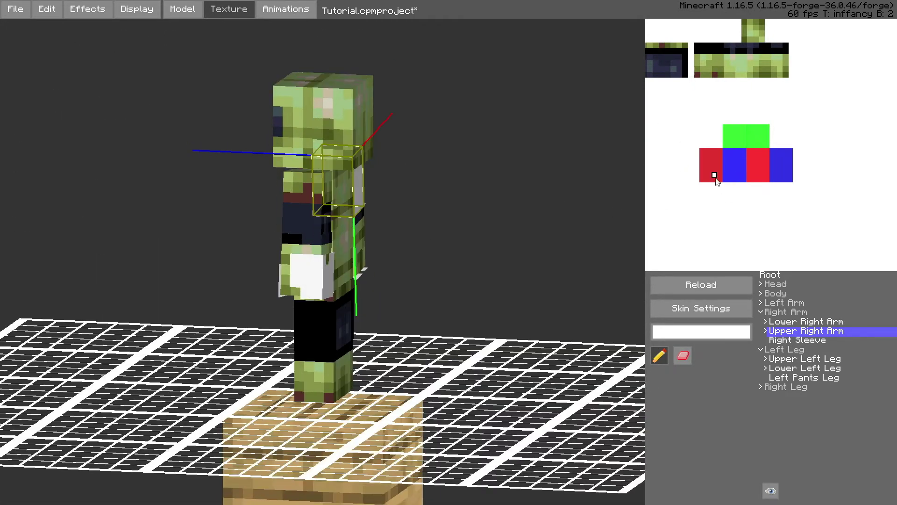
pyautogui.scroll(2, 722, 193)
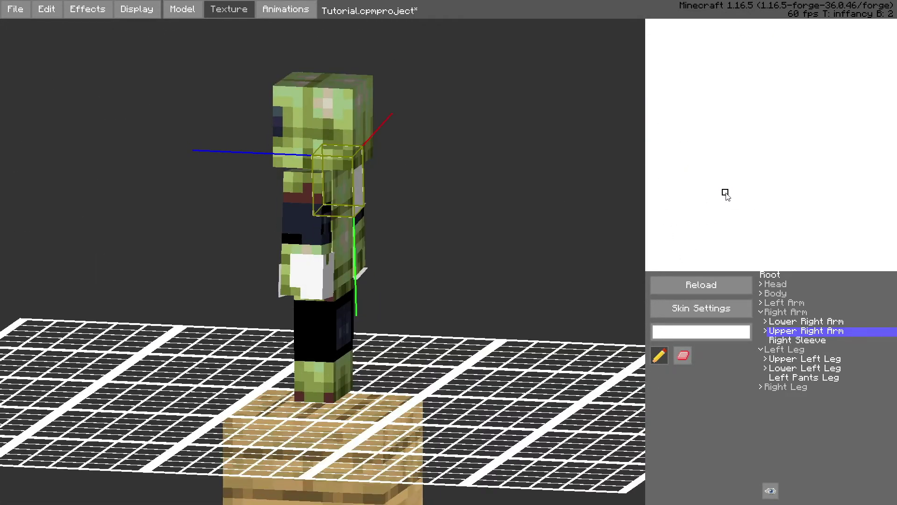
pyautogui.scroll(-4, 726, 195)
pyautogui.moveTo(795, 192); pyautogui.dragTo(789, 191, button='middle')
pyautogui.moveTo(408, 244); pyautogui.dragTo(499, 239, button='middle')
# Step: Switch to the animation editor, expand the Left Arm and Right Arm groups, and select the Lower Left Arm
pyautogui.click(276, 10)
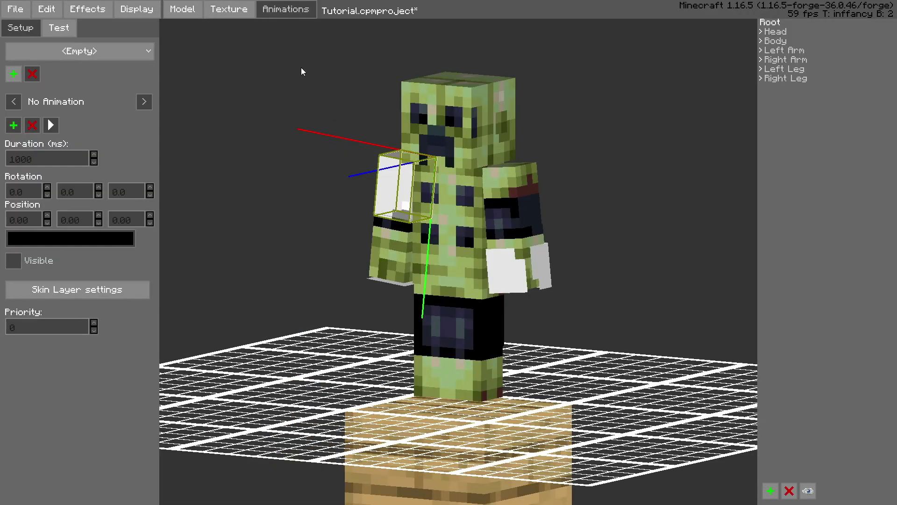
pyautogui.click(766, 52)
pyautogui.click(765, 78)
pyautogui.click(763, 87)
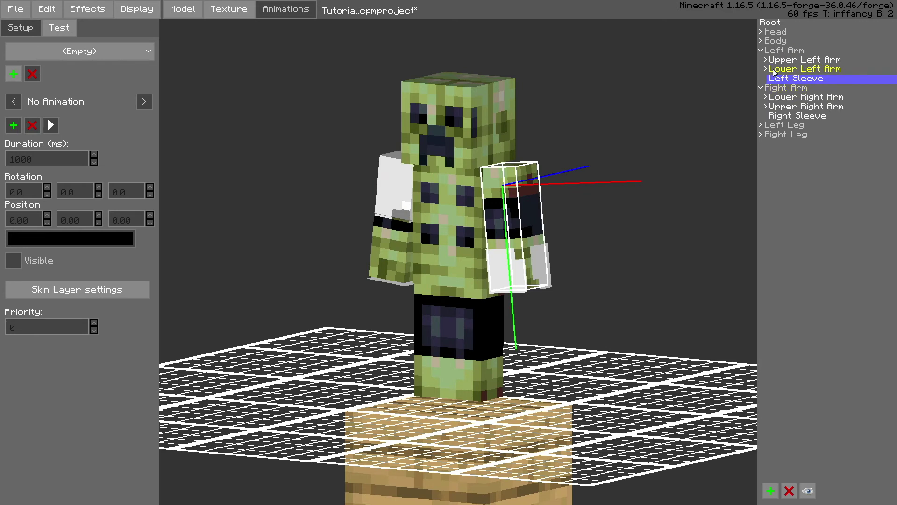
pyautogui.click(774, 62)
pyautogui.click(765, 68)
pyautogui.click(766, 69)
pyautogui.click(782, 70)
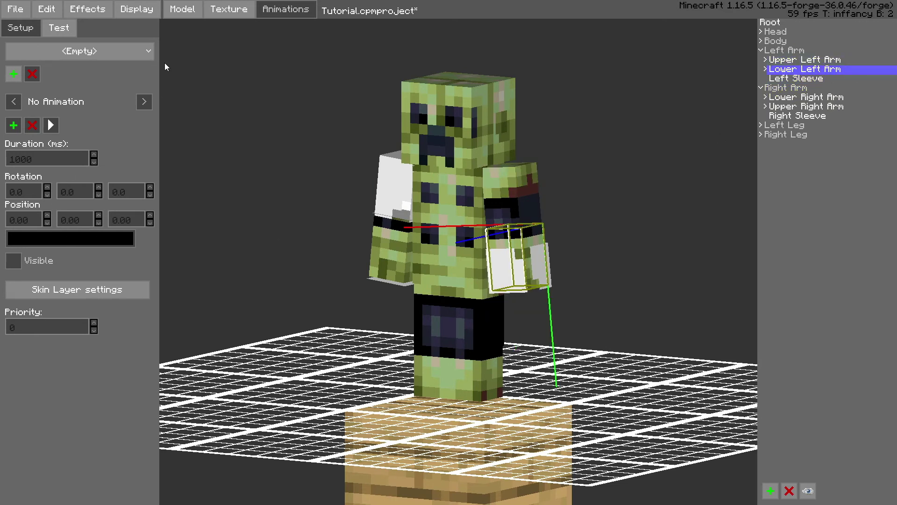
# Step: Select the existing Walking pose animation and delete it
pyautogui.click(140, 51)
pyautogui.click(97, 90)
pyautogui.click(65, 52)
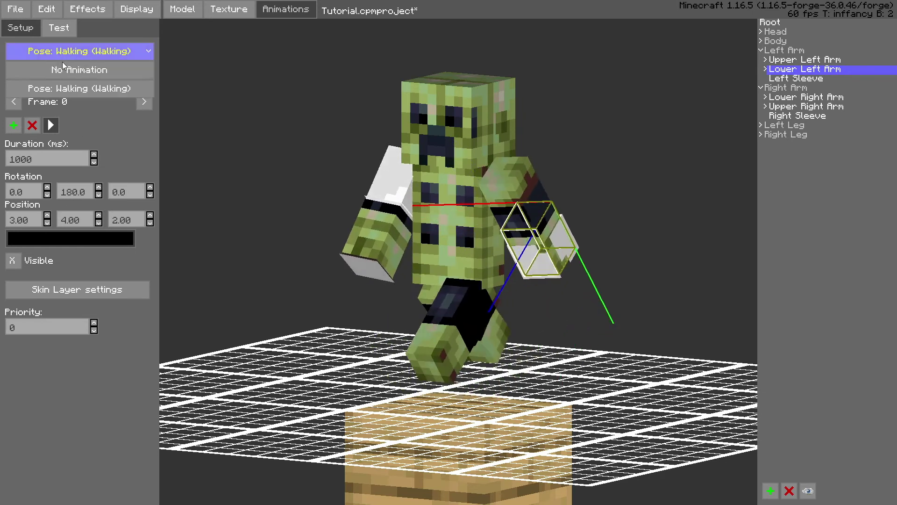
pyautogui.click(98, 56)
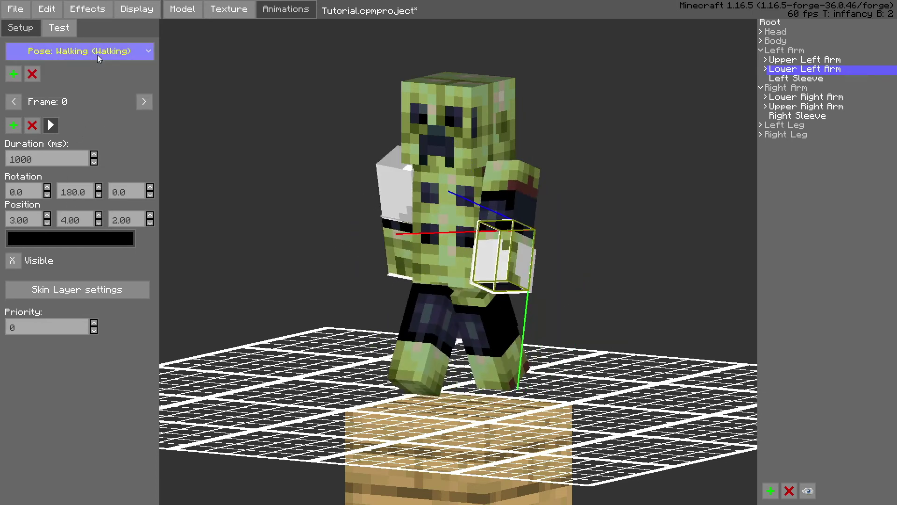
pyautogui.click(40, 122)
pyautogui.click(377, 269)
# Step: Create a Walking pose animation named Walking and add another frame to it
pyautogui.click(83, 53)
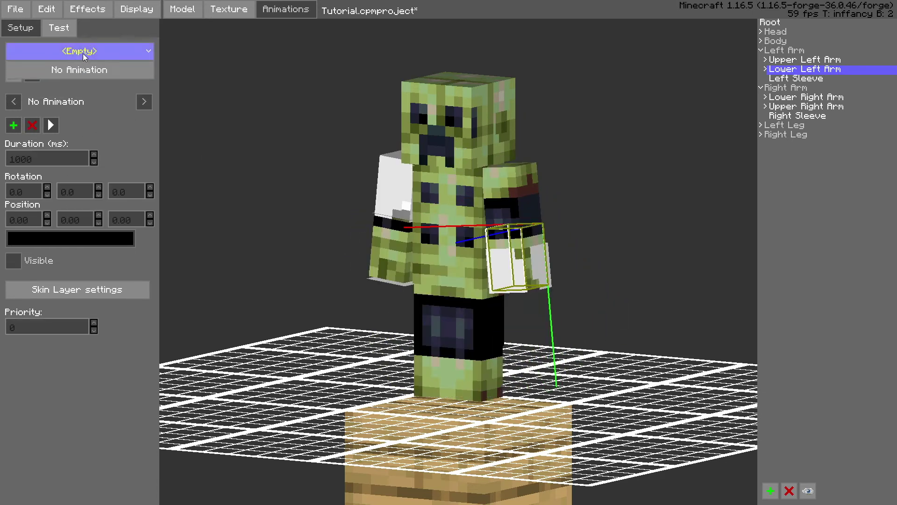
pyautogui.click(46, 56)
pyautogui.click(14, 74)
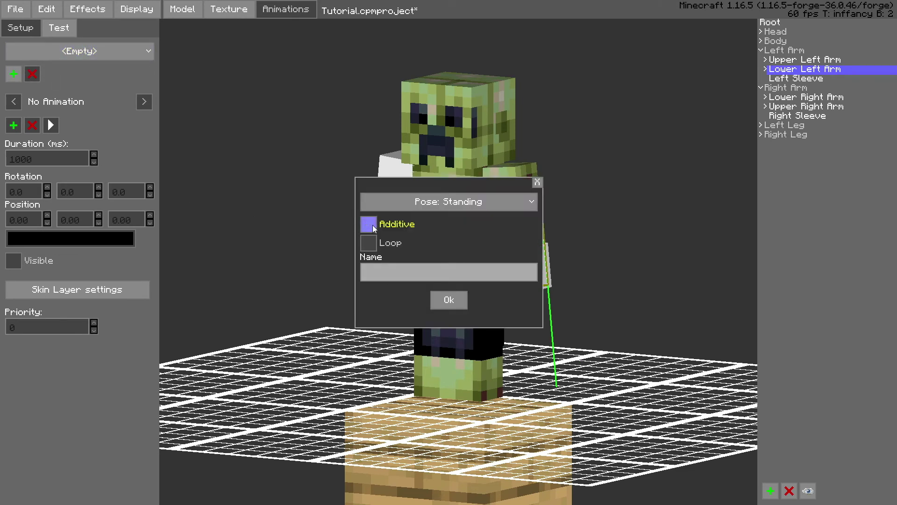
pyautogui.write('Walking')
pyautogui.click(478, 194)
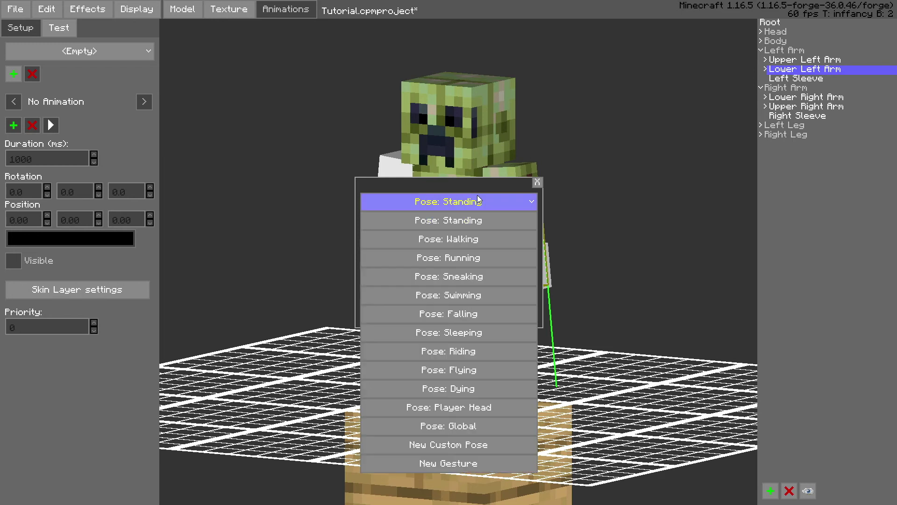
pyautogui.click(442, 221)
pyautogui.click(452, 206)
pyautogui.click(449, 239)
pyautogui.click(448, 299)
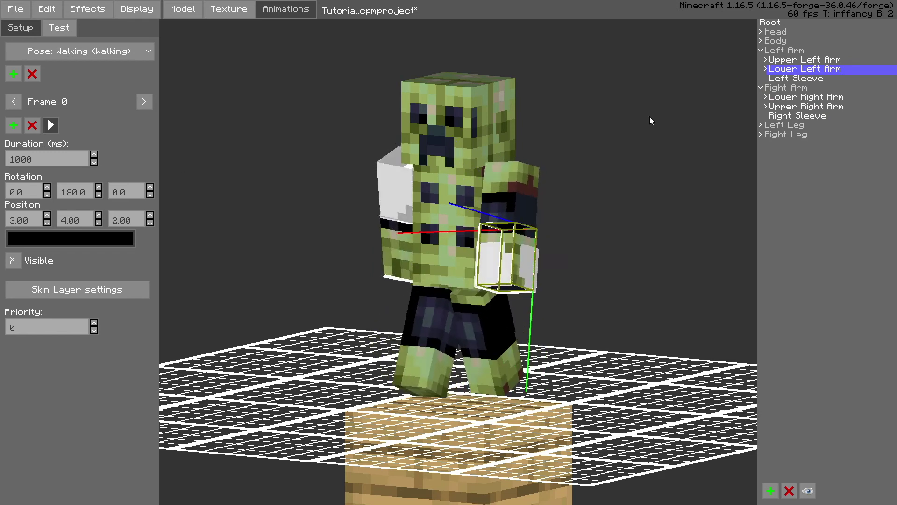
pyautogui.click(13, 125)
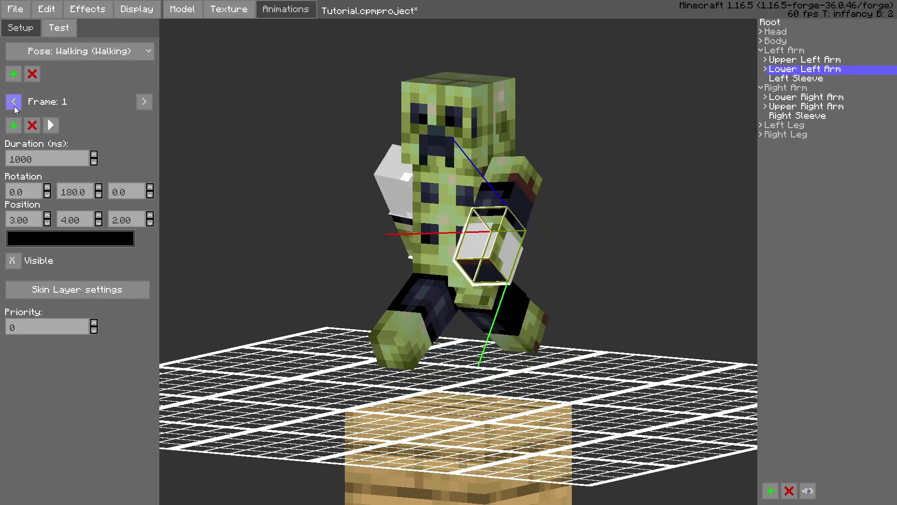
pyautogui.click(34, 224)
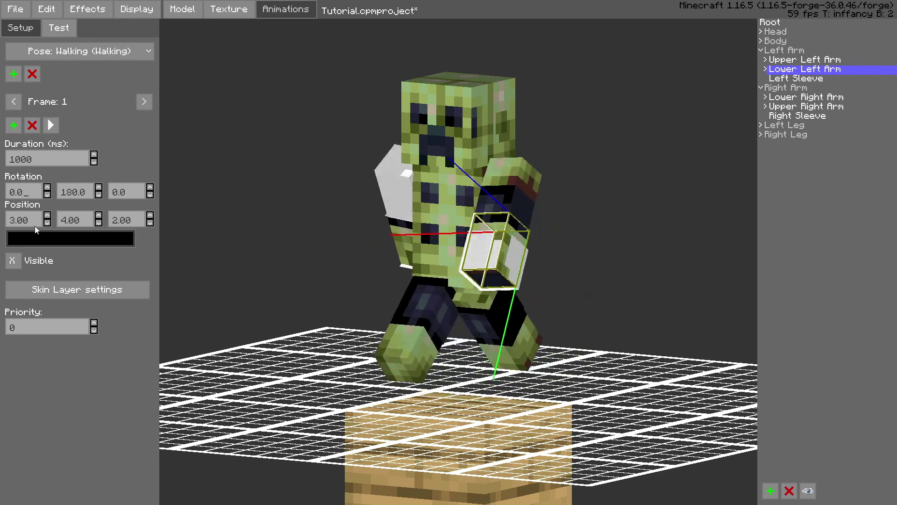
pyautogui.press('BackSpace')
pyautogui.press('BackSpace')
pyautogui.press('BackSpace')
pyautogui.press('BackSpace')
pyautogui.write('40')
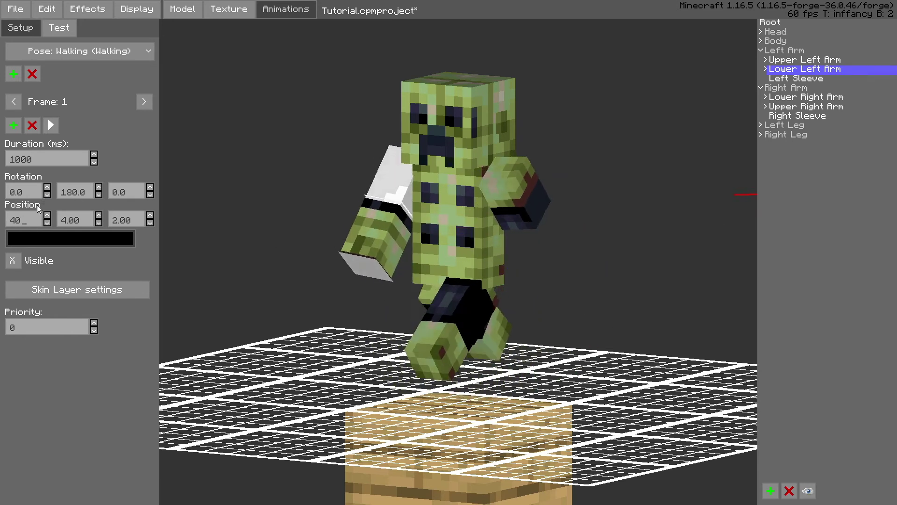
pyautogui.press('BackSpace')
pyautogui.press('BackSpace')
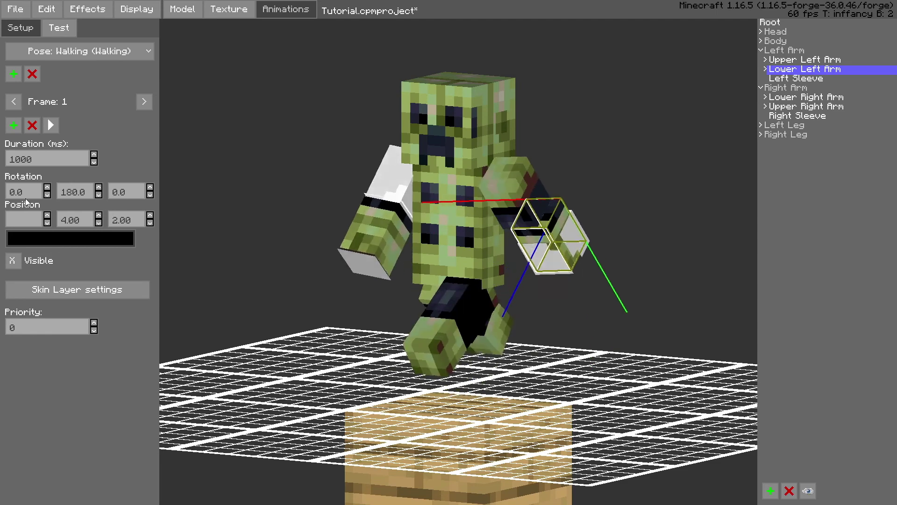
# Step: Set the Lower Left Arm's X rotation to 40 in frame 1 and check the bend from the side and back
pyautogui.click(35, 195)
pyautogui.press('BackSpace')
pyautogui.press('BackSpace')
pyautogui.press('BackSpace')
pyautogui.write('40')
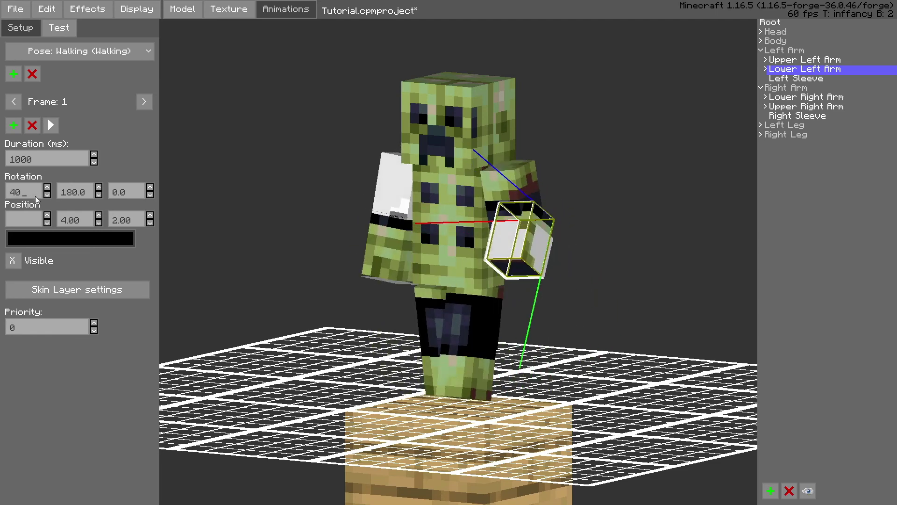
pyautogui.moveTo(439, 363); pyautogui.dragTo(327, 369, button='middle')
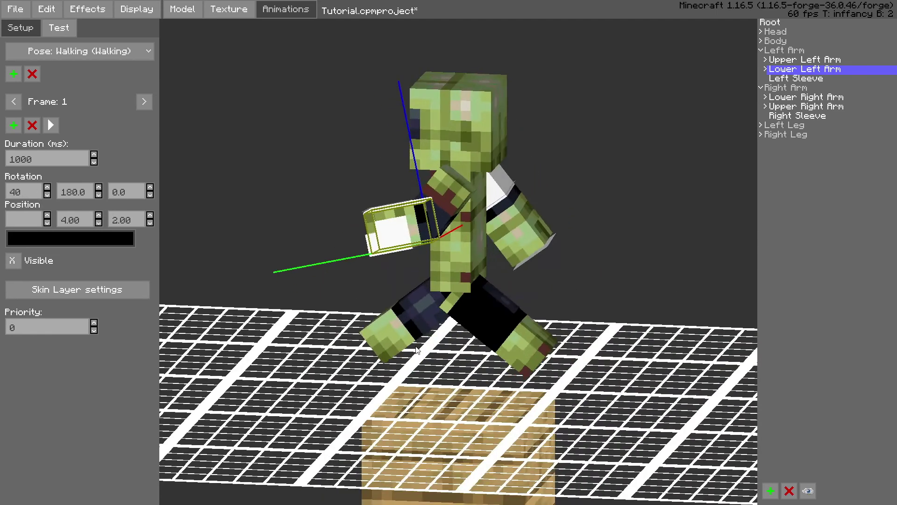
pyautogui.click(798, 354)
pyautogui.moveTo(659, 393); pyautogui.dragTo(479, 401, button='middle')
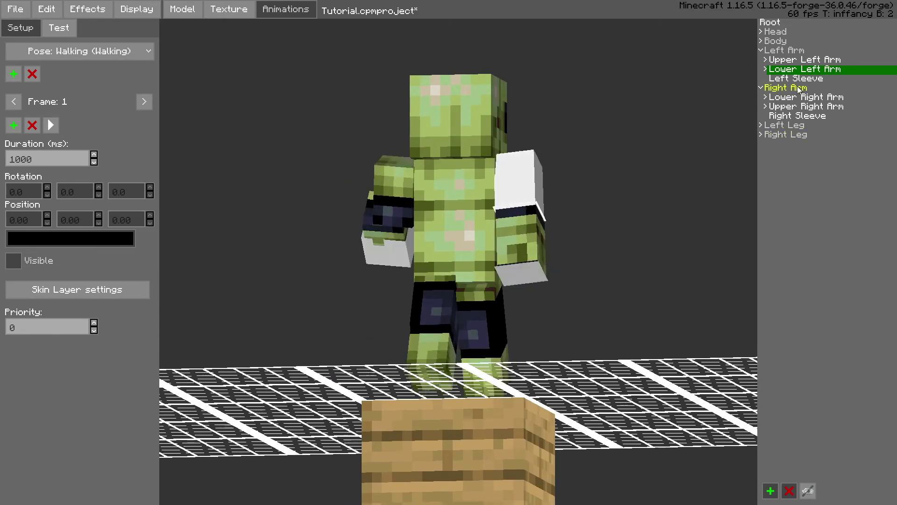
# Step: Reselect the Lower Left Arm and set its X position to 3 in frame 1
pyautogui.click(793, 70)
pyautogui.click(35, 218)
pyautogui.press('BackSpace')
pyautogui.press('BackSpace')
pyautogui.press('BackSpace')
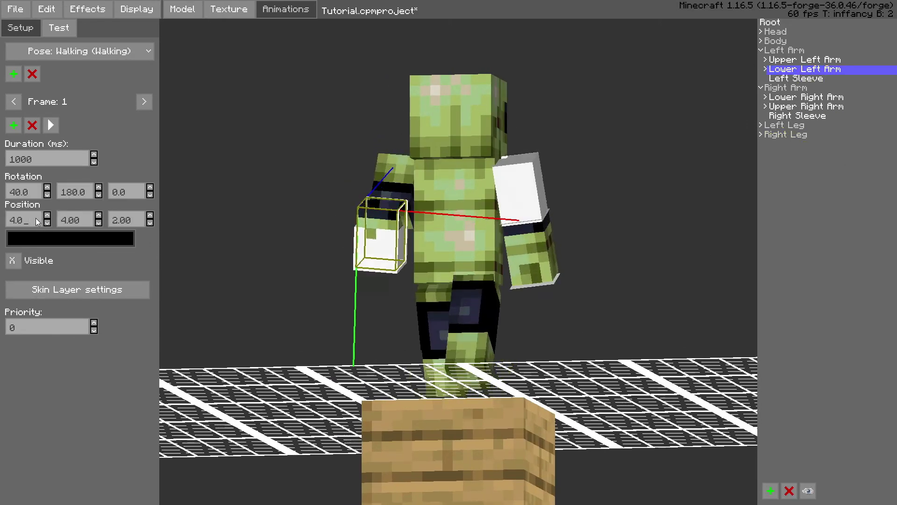
pyautogui.press('BackSpace')
pyautogui.write('3')
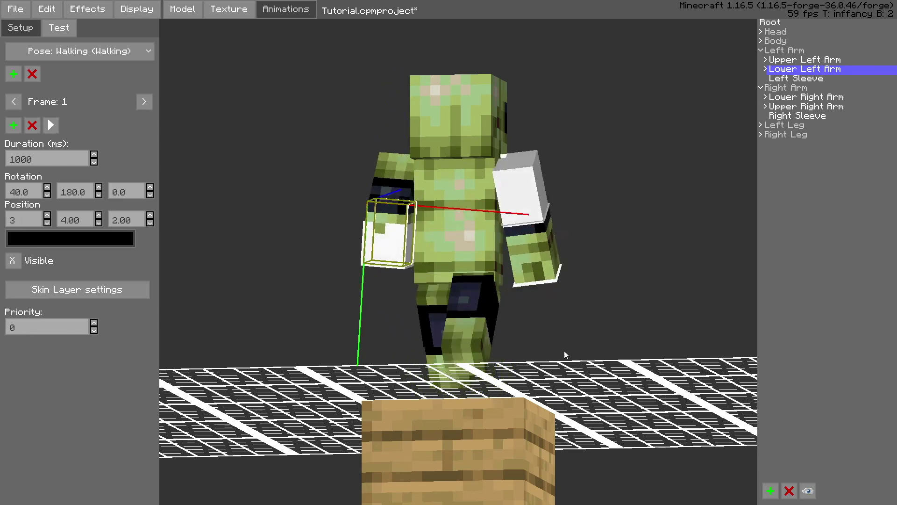
# Step: Expand the Left Leg and Right Leg groups and examine the walking model from several angles
pyautogui.moveTo(565, 350); pyautogui.dragTo(520, 399, button='middle')
pyautogui.click(655, 347)
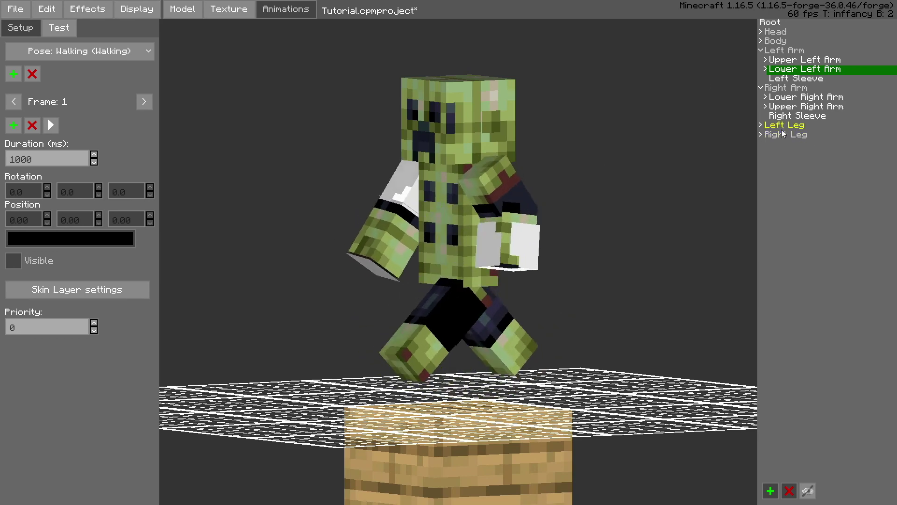
pyautogui.click(761, 126)
pyautogui.click(762, 163)
pyautogui.moveTo(717, 187); pyautogui.dragTo(598, 221, button='middle')
pyautogui.moveTo(598, 221); pyautogui.dragTo(554, 265, button='right')
pyautogui.moveTo(594, 226); pyautogui.dragTo(621, 246, button='middle')
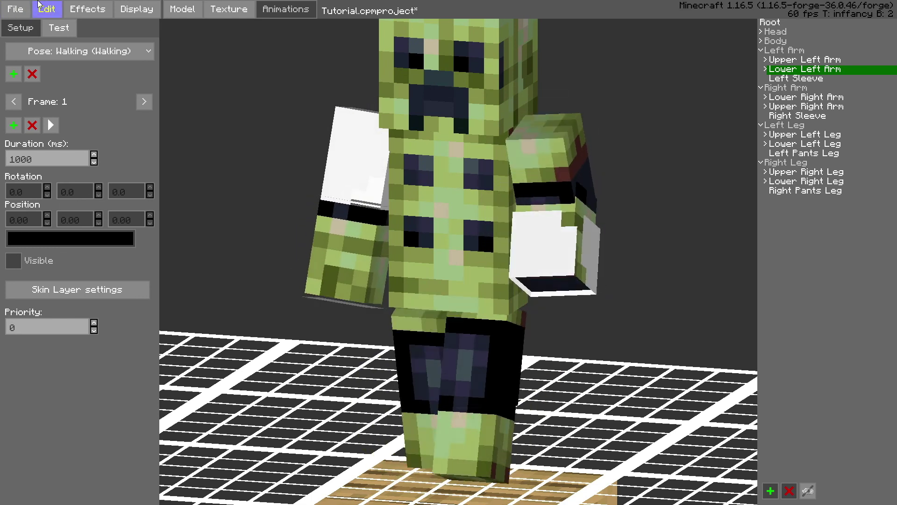
pyautogui.scroll(-3, 489, 315)
pyautogui.moveTo(490, 315); pyautogui.dragTo(513, 298, button='middle')
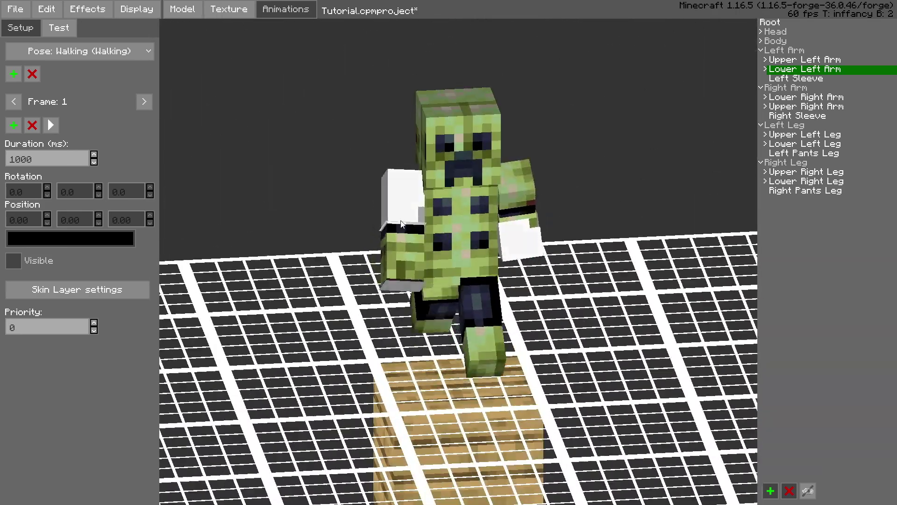
pyautogui.moveTo(401, 225); pyautogui.dragTo(299, 243, button='middle')
pyautogui.scroll(-2, 262, 194)
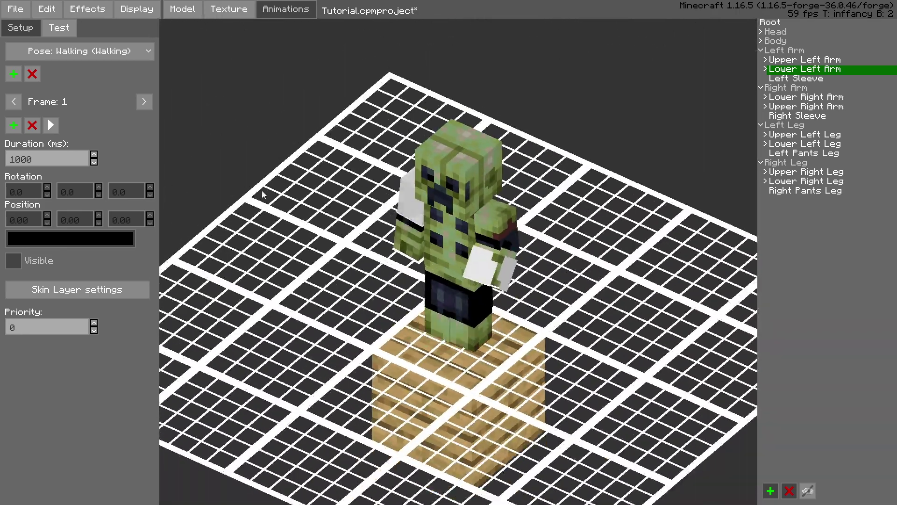